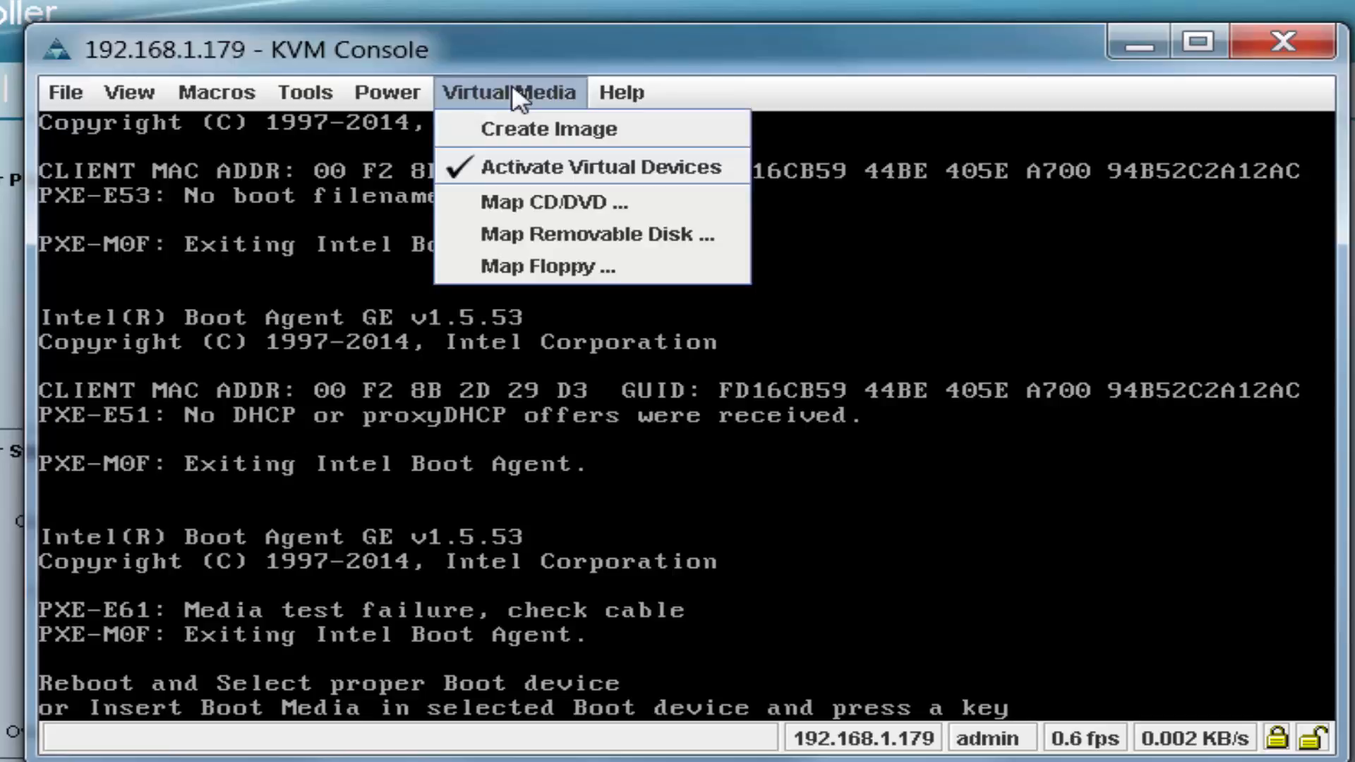
# Map the image cml.1.2.0.iso.iso to the server as a virtual CD/DVD.
pyautogui.click(581, 202)
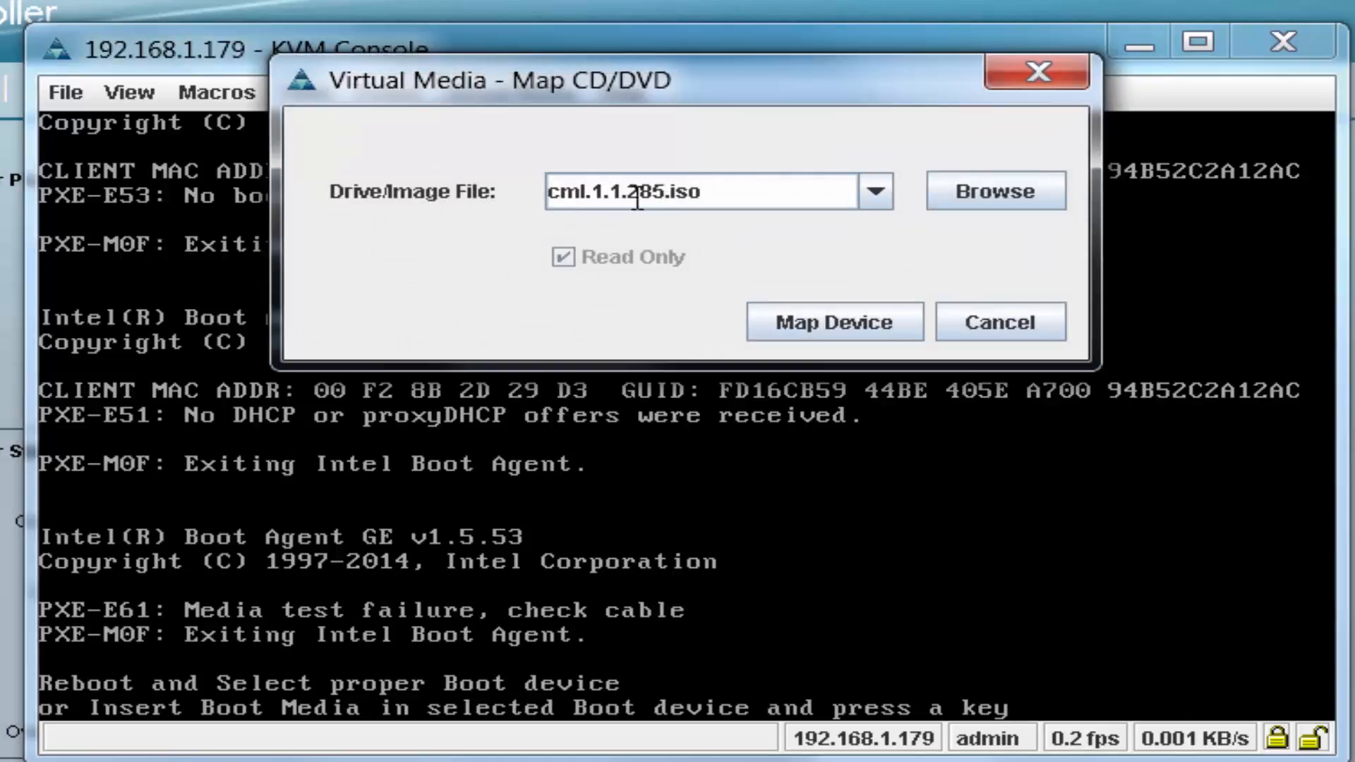
pyautogui.click(876, 192)
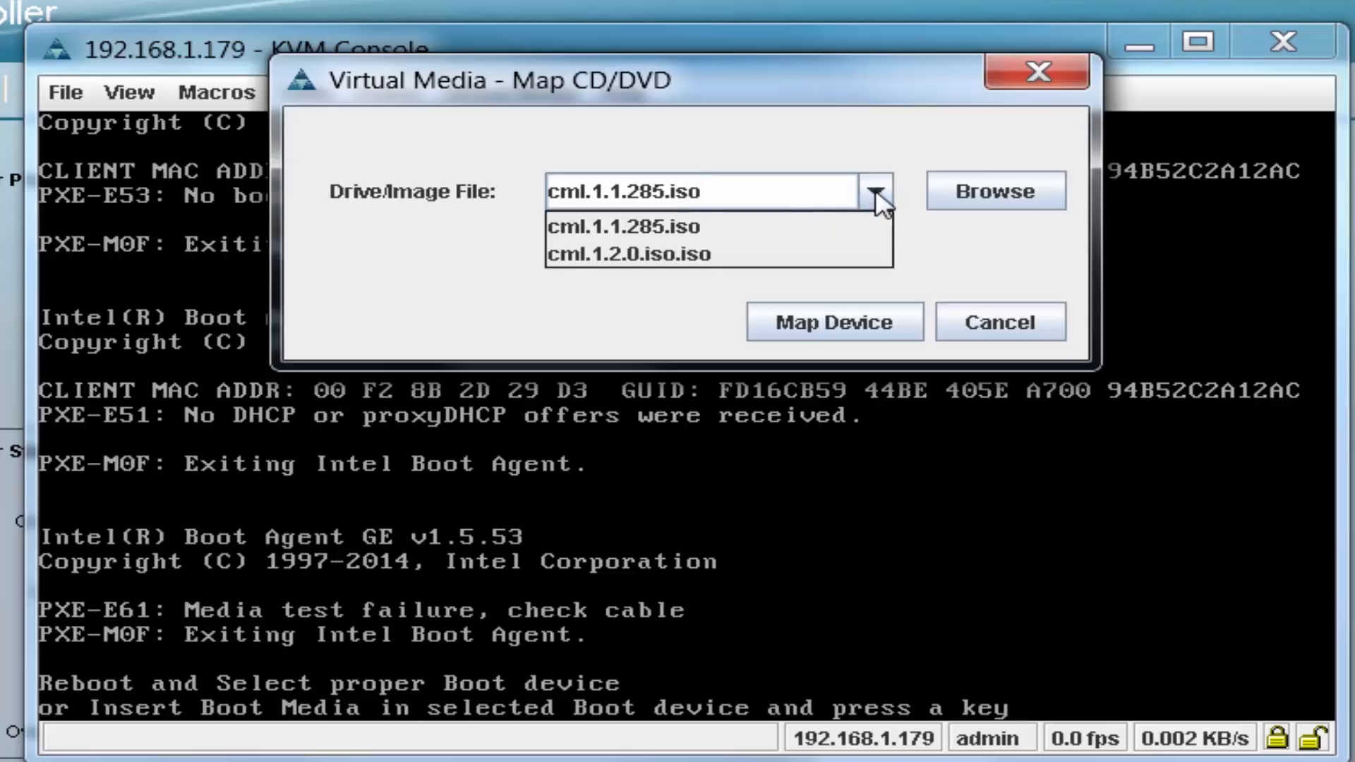
pyautogui.click(702, 254)
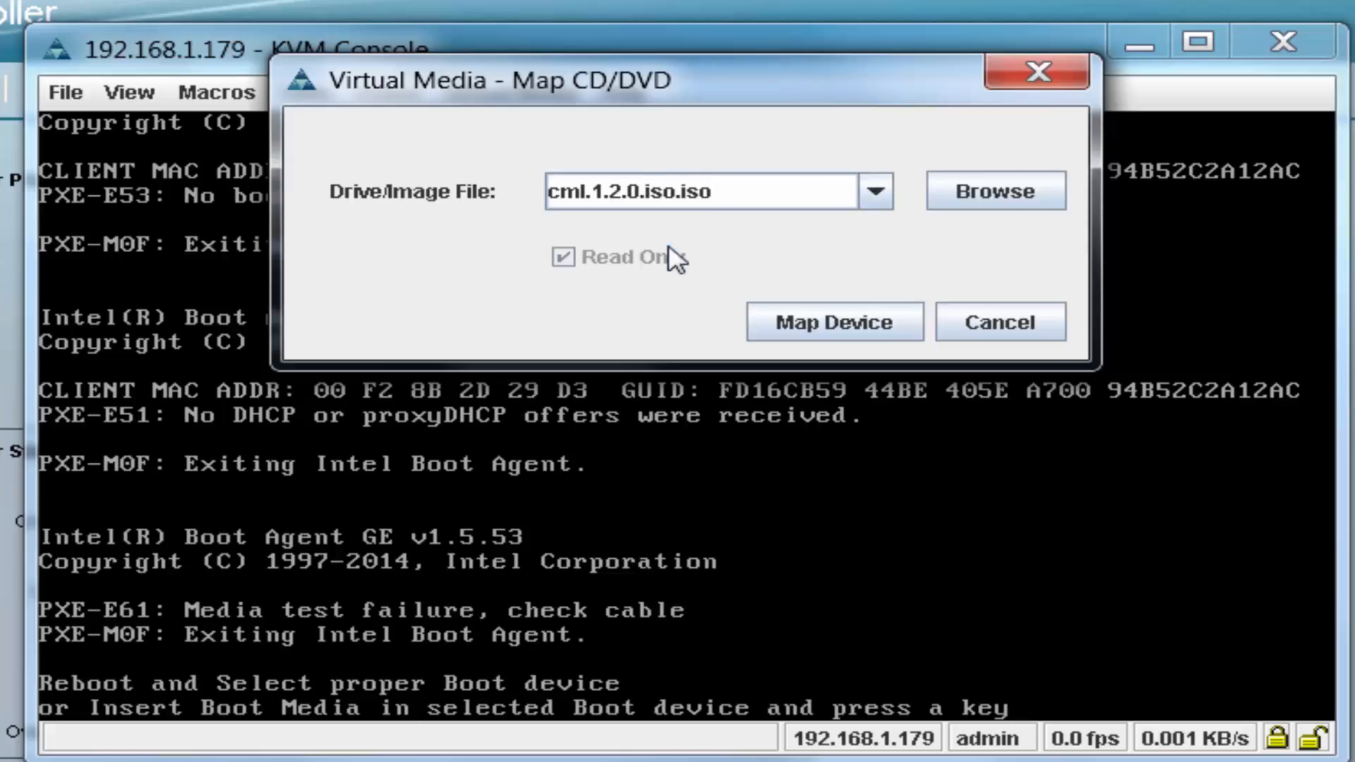
pyautogui.click(808, 324)
# Restart the server by sending the Ctrl-Alt-Del macro and boot the live VIRL option from the installer menu.
pyautogui.click(224, 97)
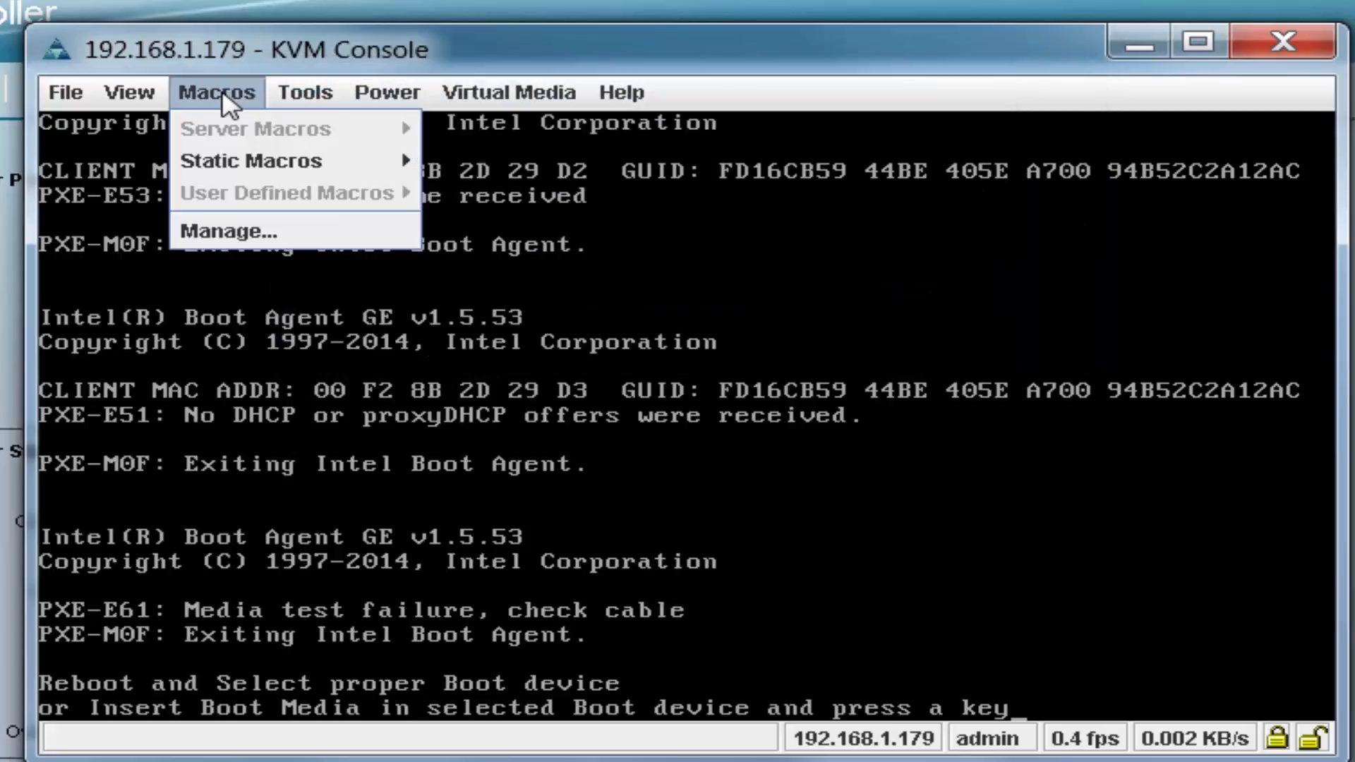
pyautogui.moveTo(184, 159)
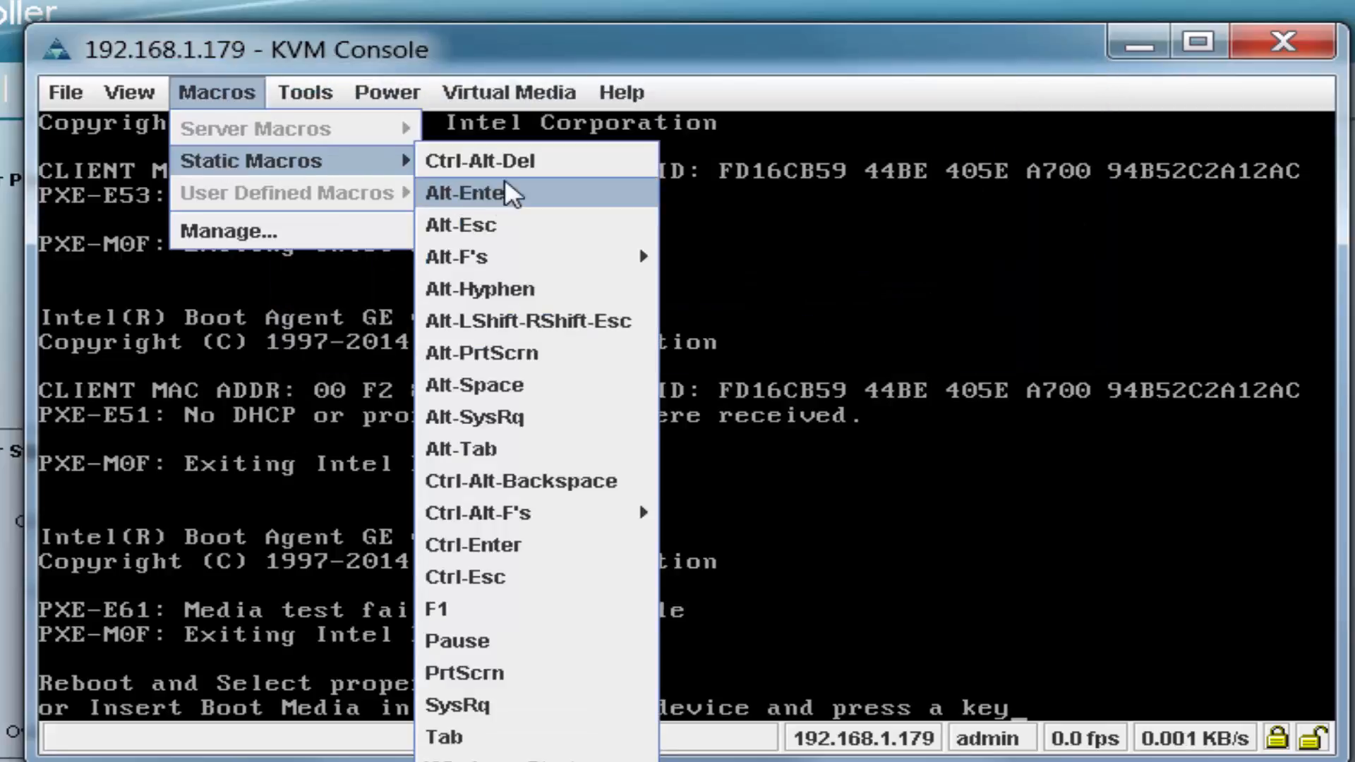
pyautogui.click(563, 164)
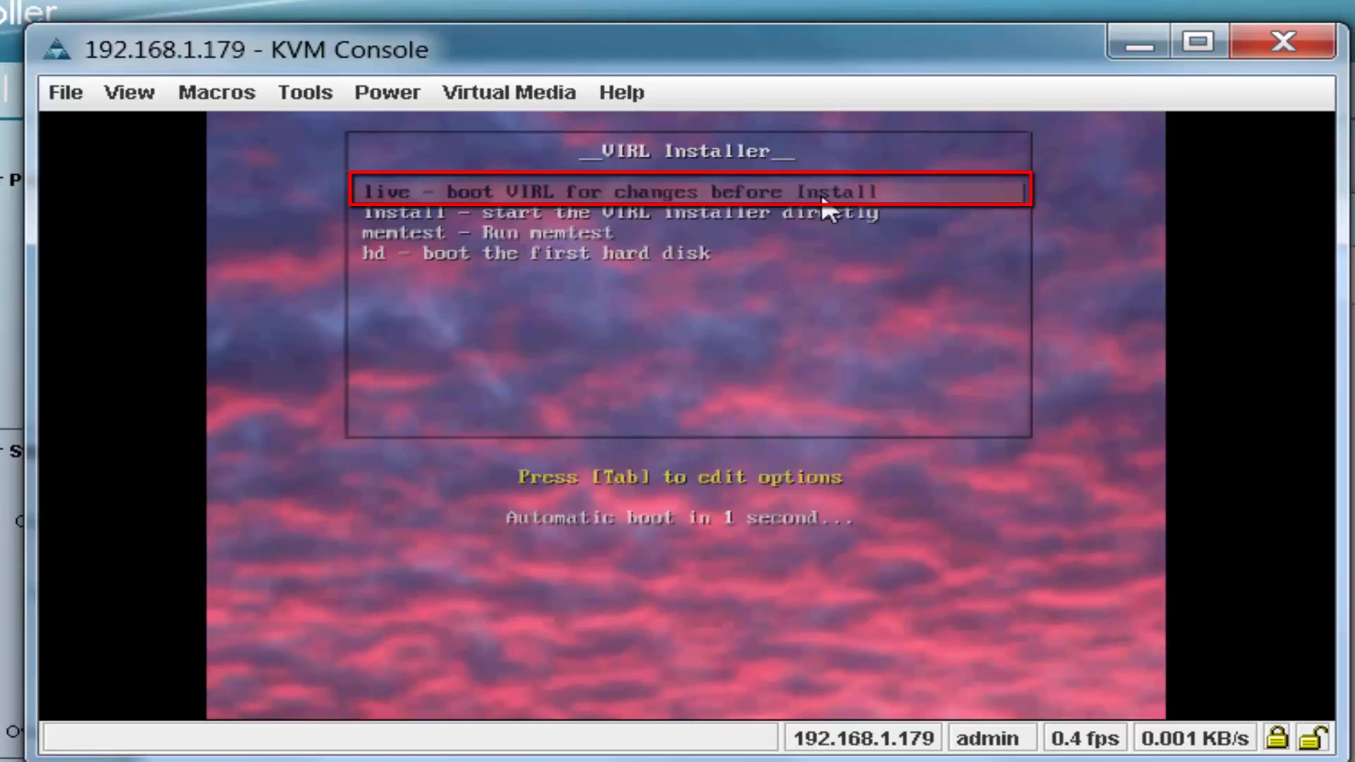
pyautogui.press('Down')
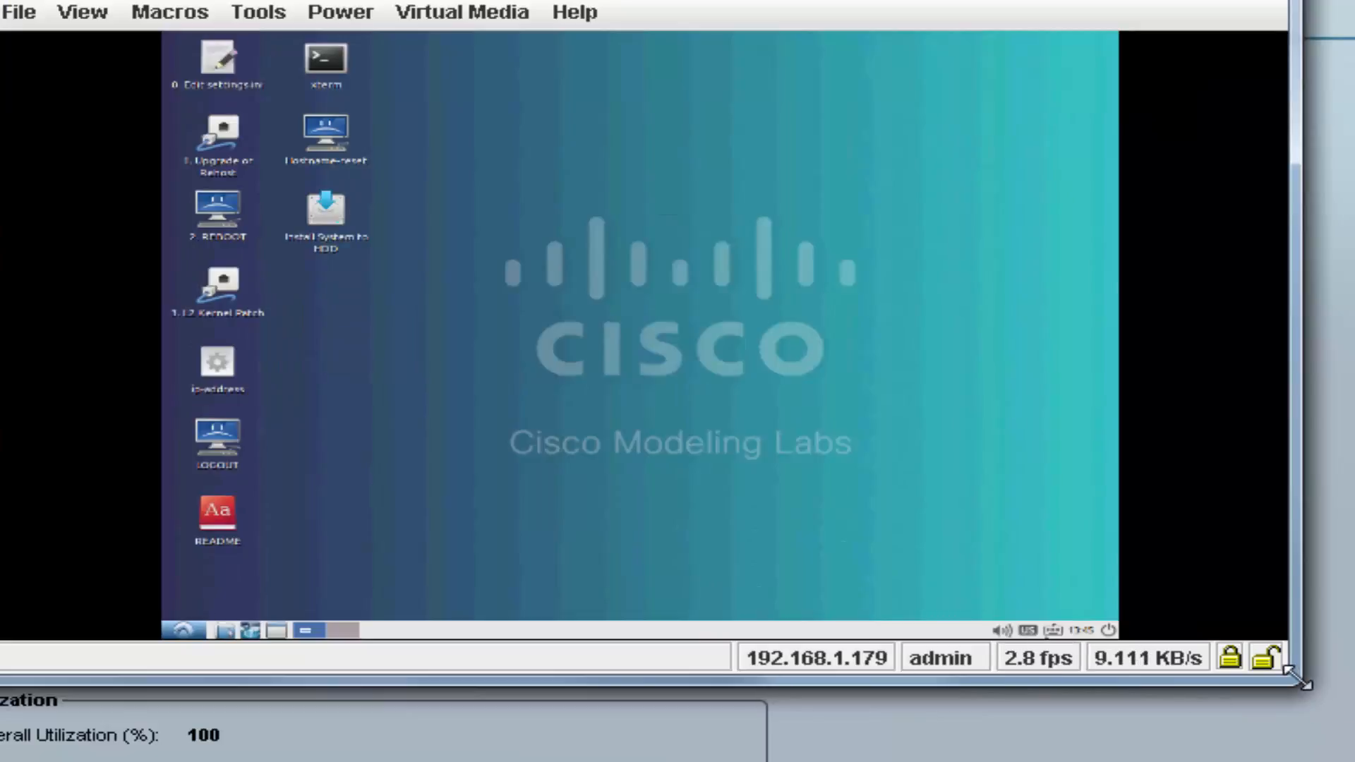
# Enlarge the console and launch Install System to HDD, accepting English and leaving updates and third-party software unselected.
pyautogui.moveTo(1339, 720); pyautogui.dragTo(1354, 761)
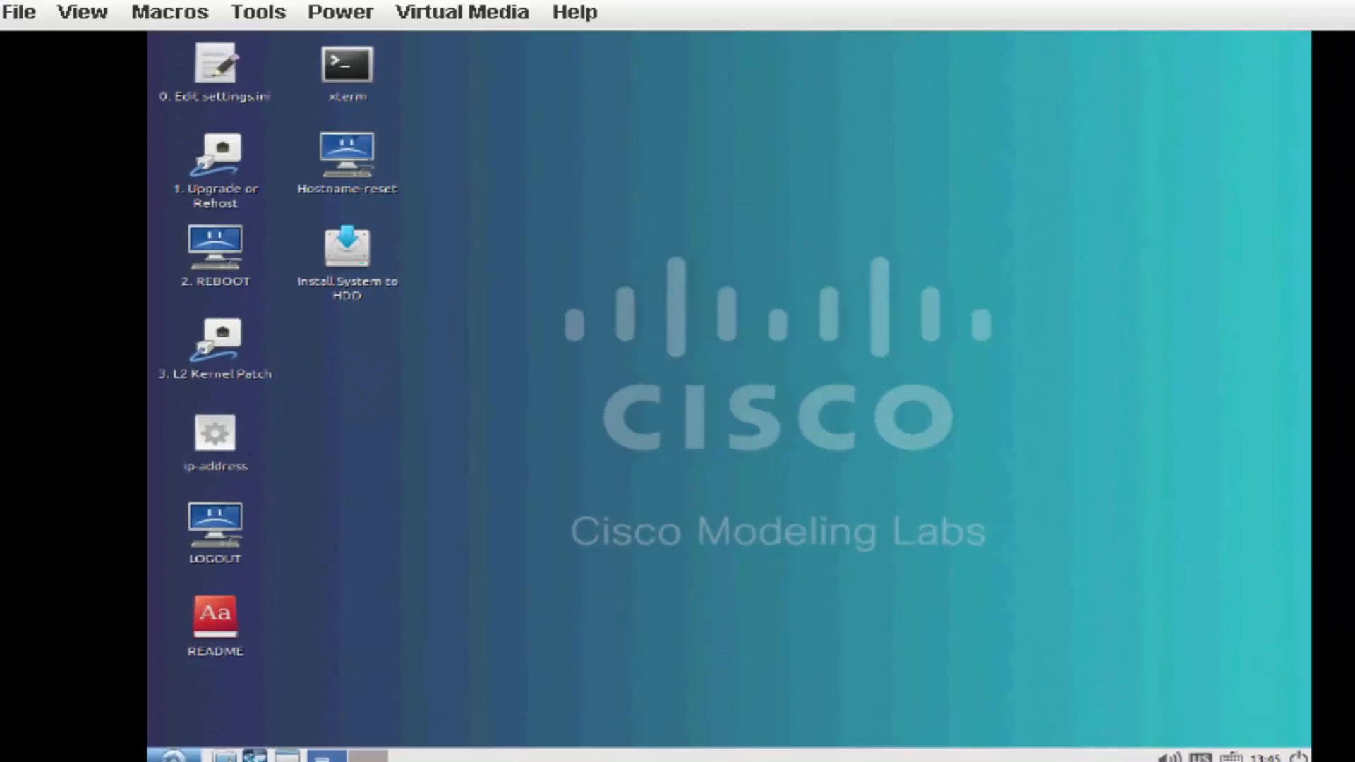
pyautogui.click(339, 247)
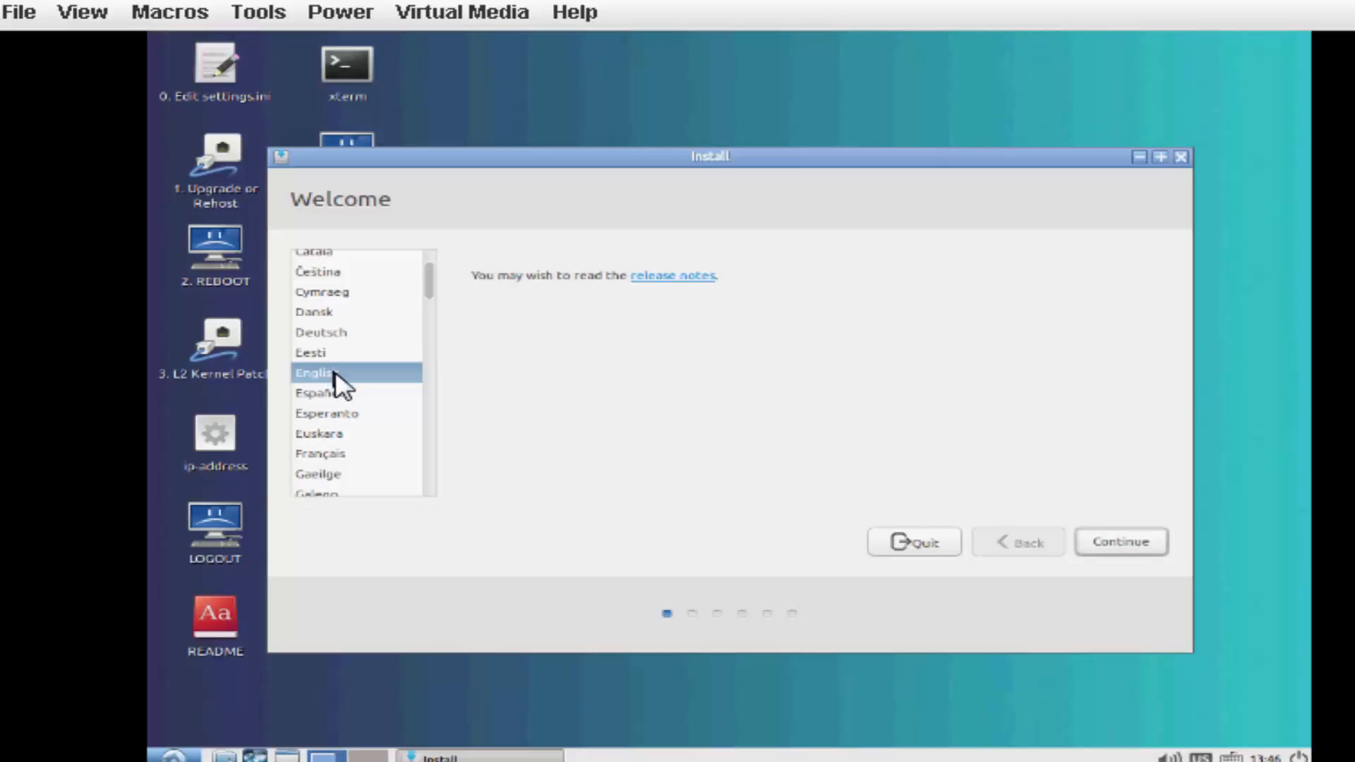
pyautogui.click(1133, 545)
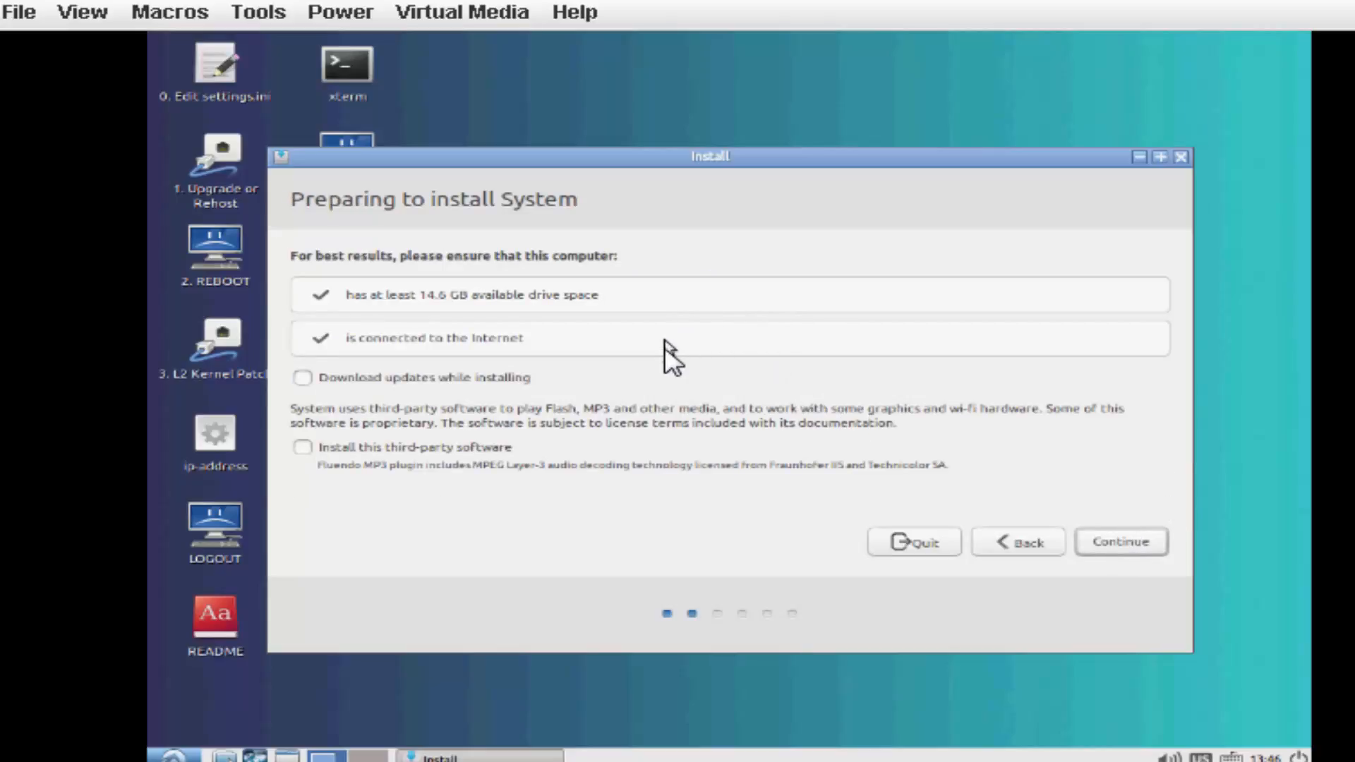
pyautogui.click(1113, 547)
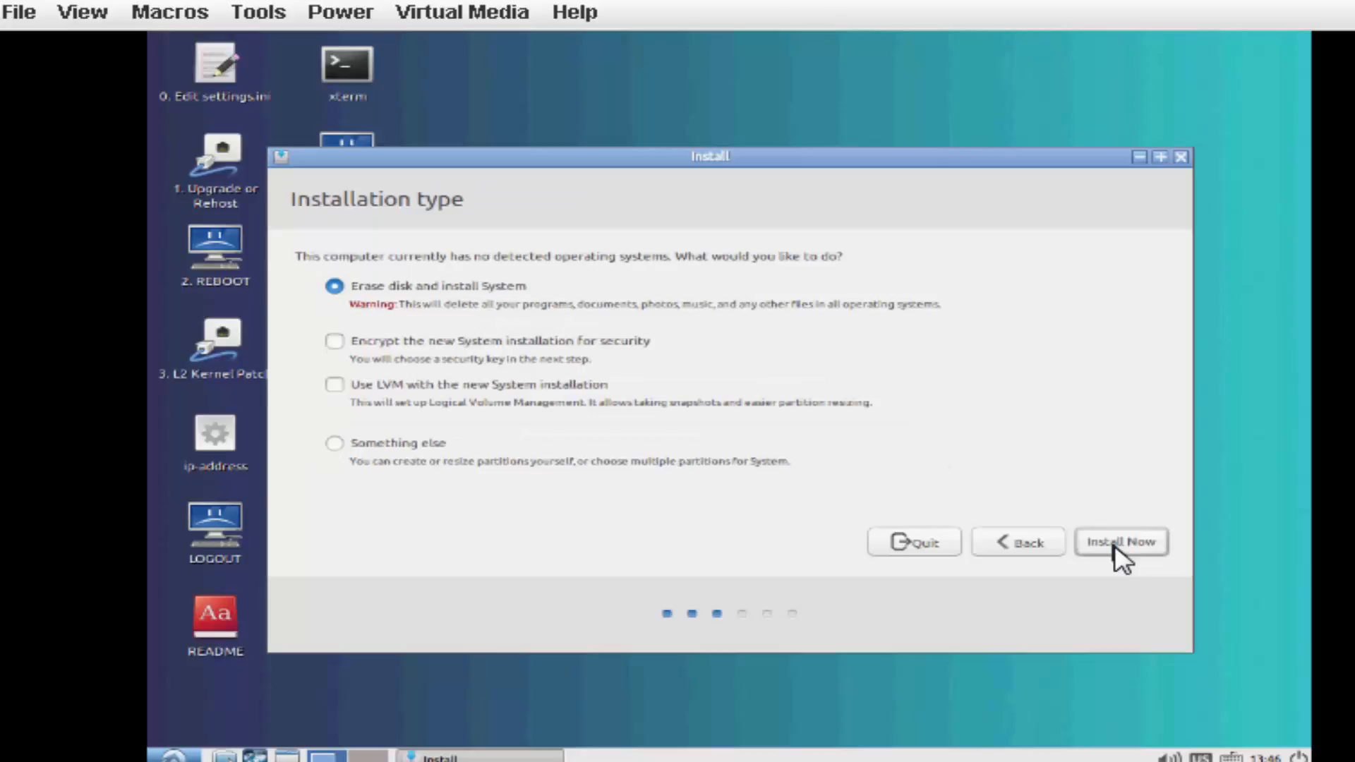
# Erase the disk and install the system with LVM, confirming that the partition changes are written to disk.
pyautogui.click(338, 386)
pyautogui.click(1118, 543)
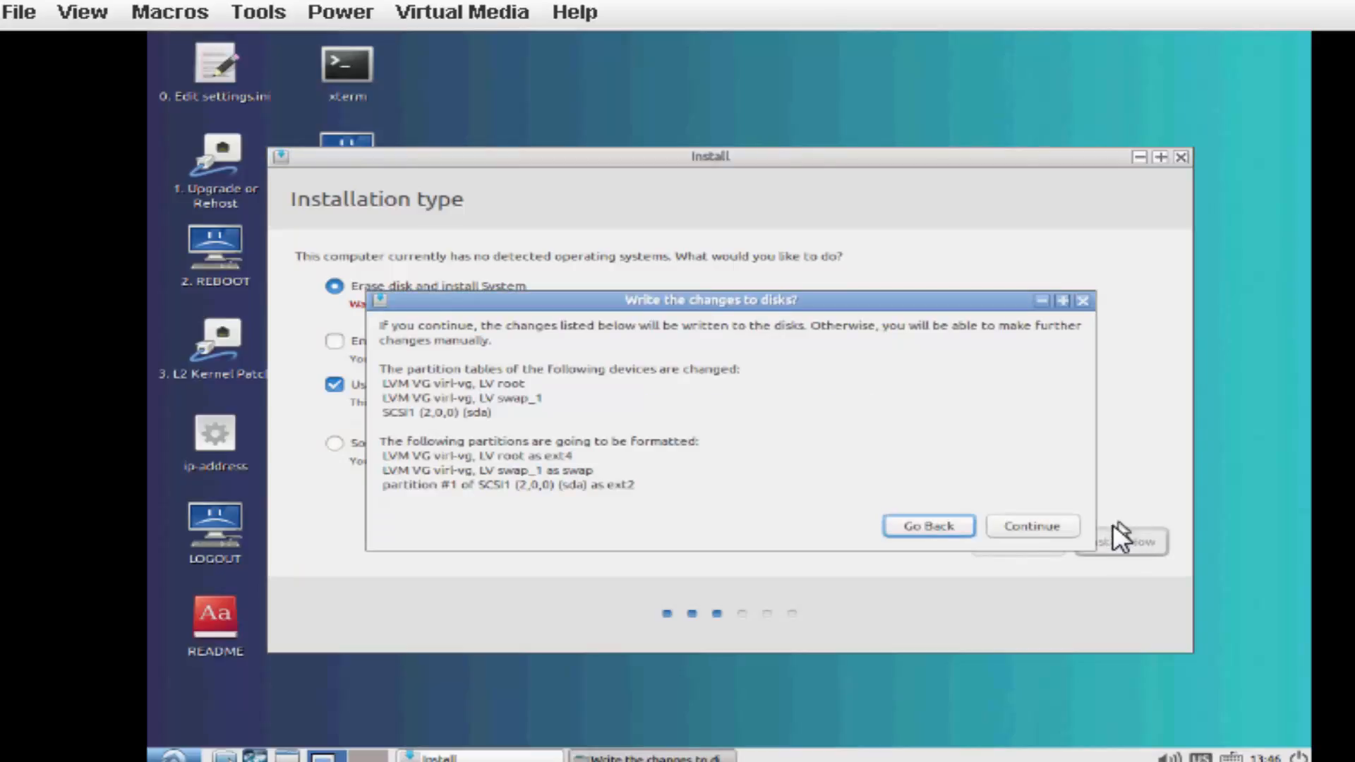
pyautogui.click(1023, 524)
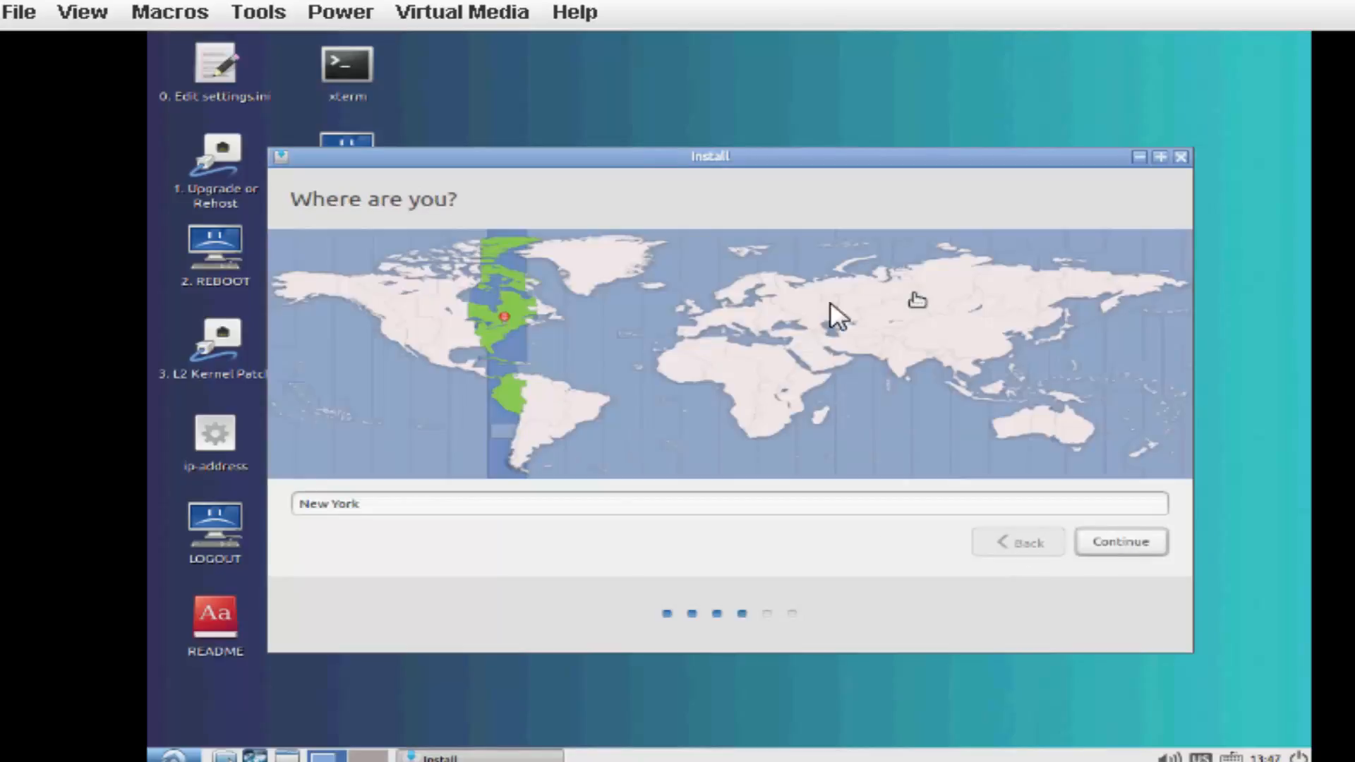
# Set the time zone location to Chicago and accept the English (US) keyboard layout.
pyautogui.click(464, 332)
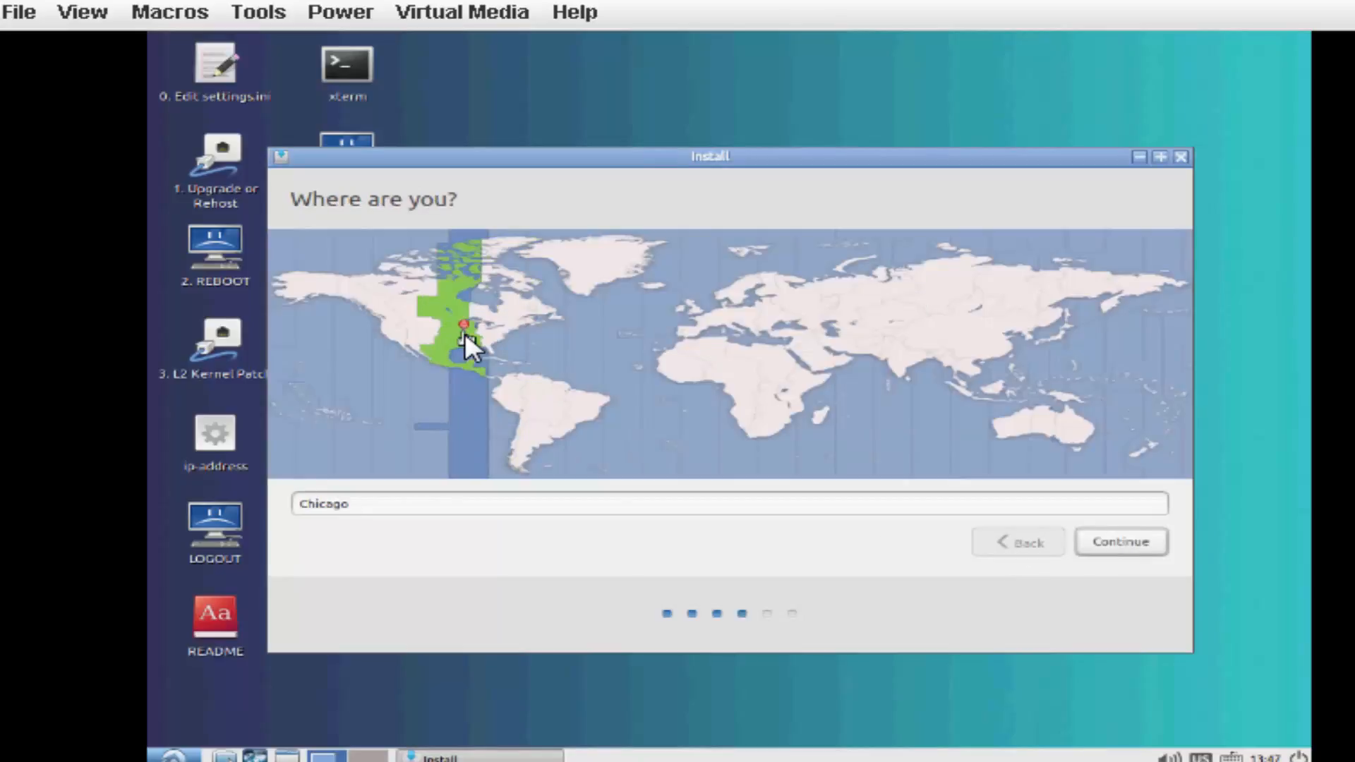
pyautogui.click(1122, 541)
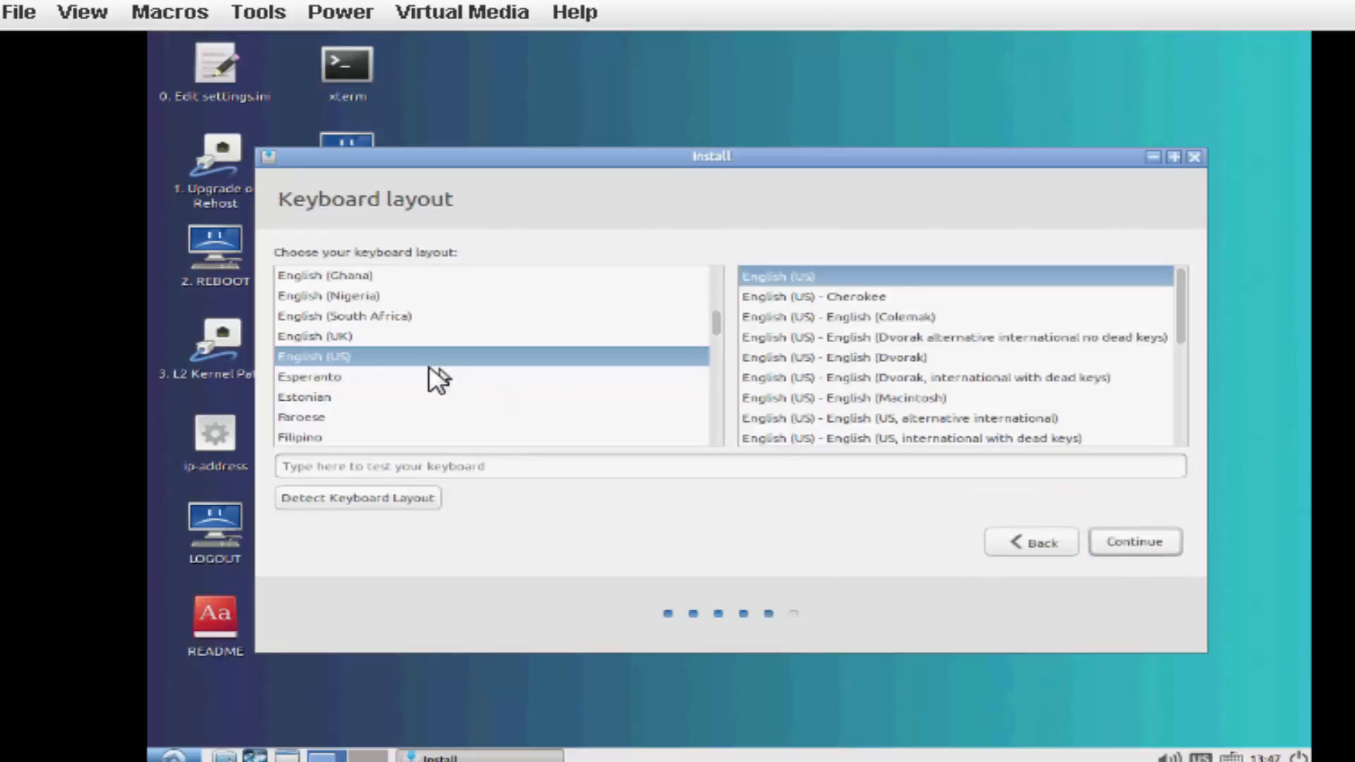
pyautogui.click(1144, 545)
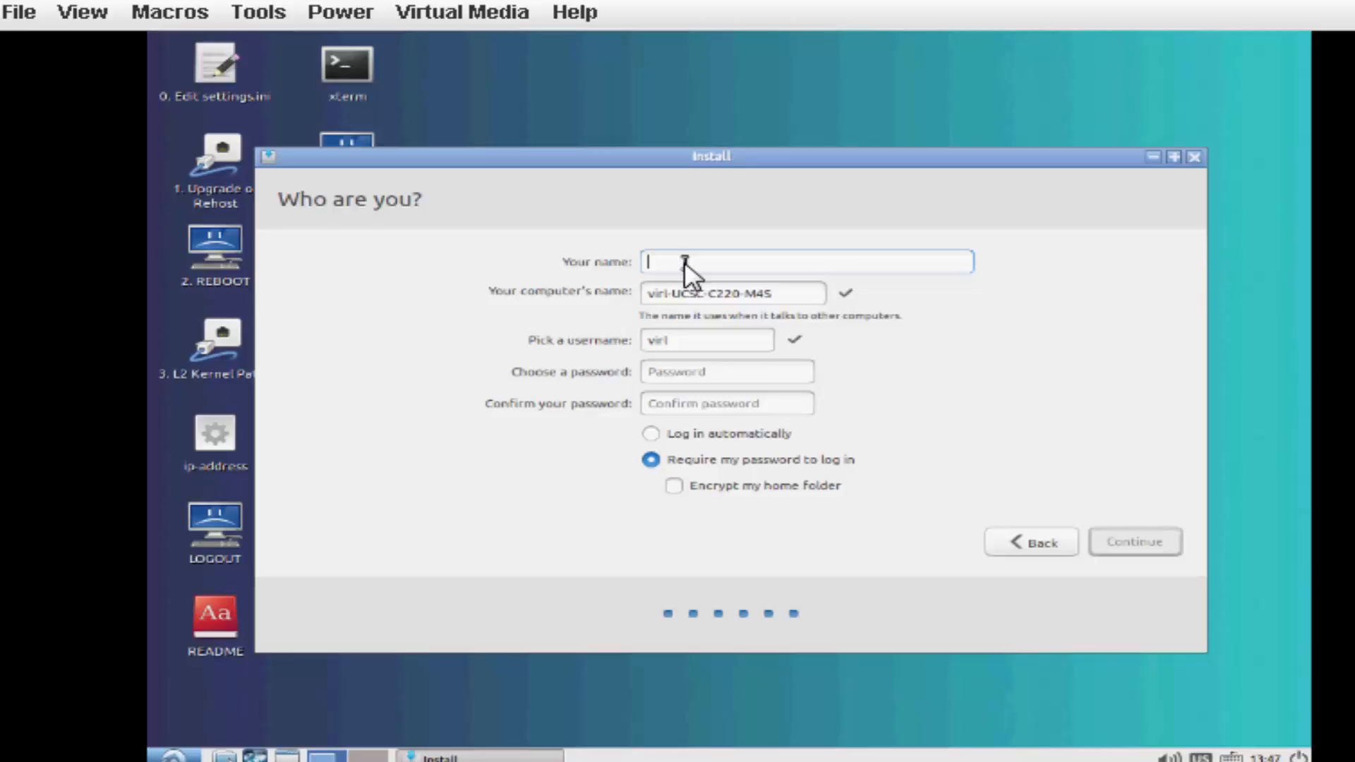
# Enter cml as both the account's display name and the computer's name.
pyautogui.write('cml')
pyautogui.click(798, 294)
pyautogui.moveTo(793, 293); pyautogui.dragTo(565, 287)
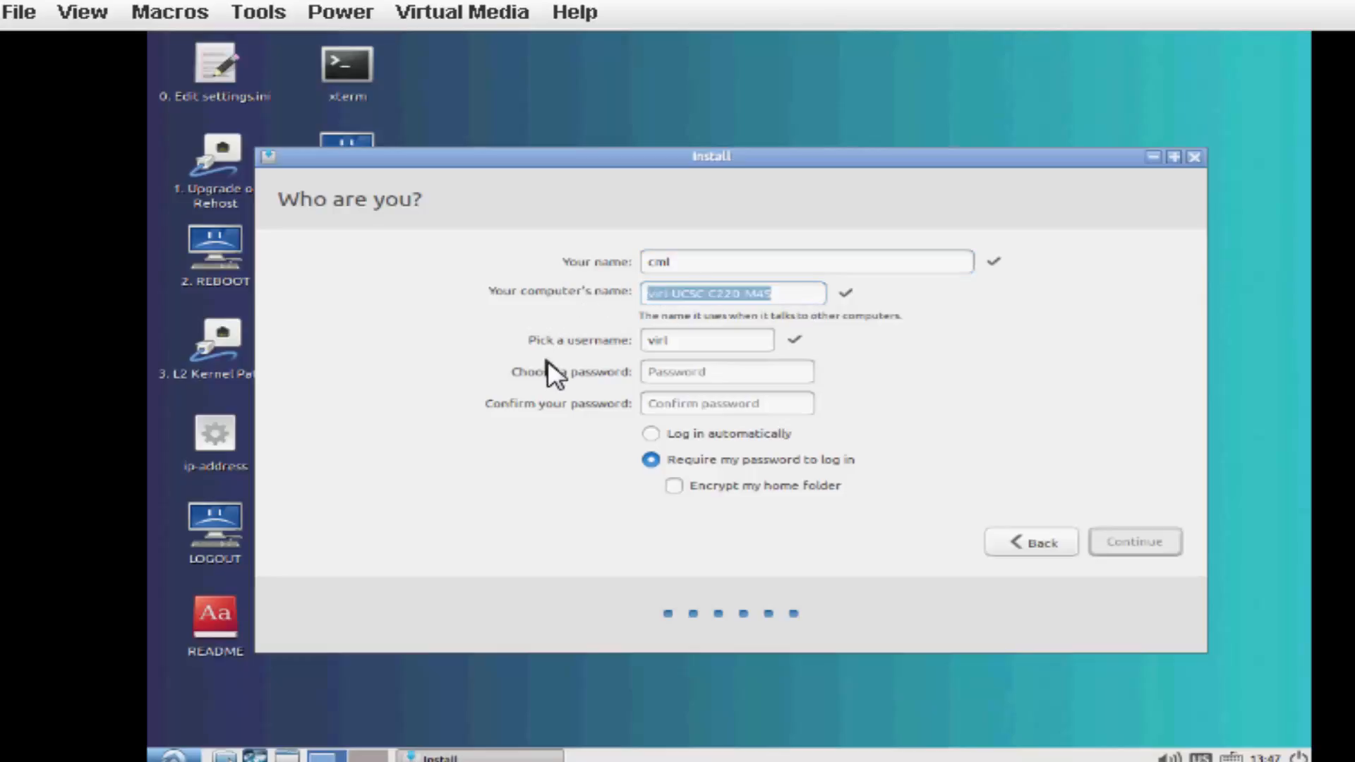
pyautogui.write('cml')
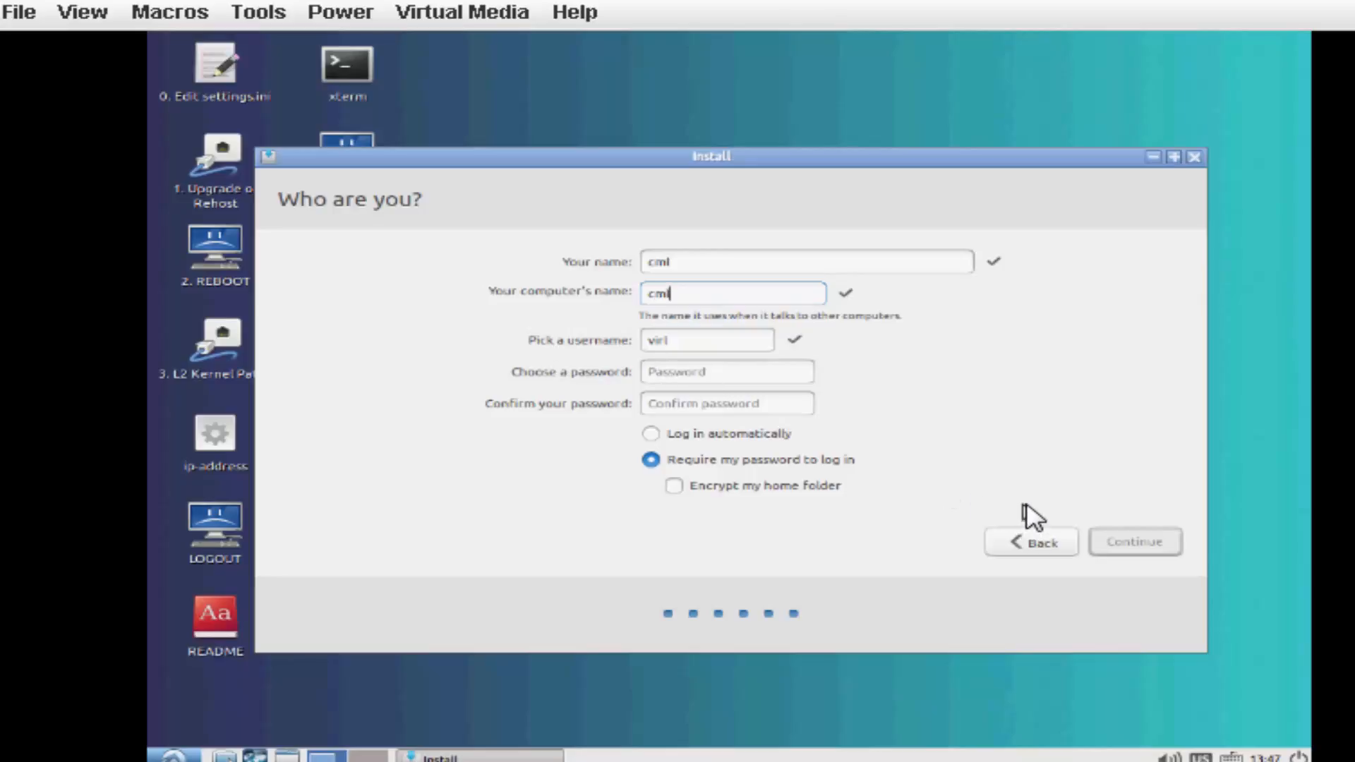
# Enter and confirm the account password for the virl user, and proceed with the installation.
pyautogui.click(722, 372)
pyautogui.write('virl')
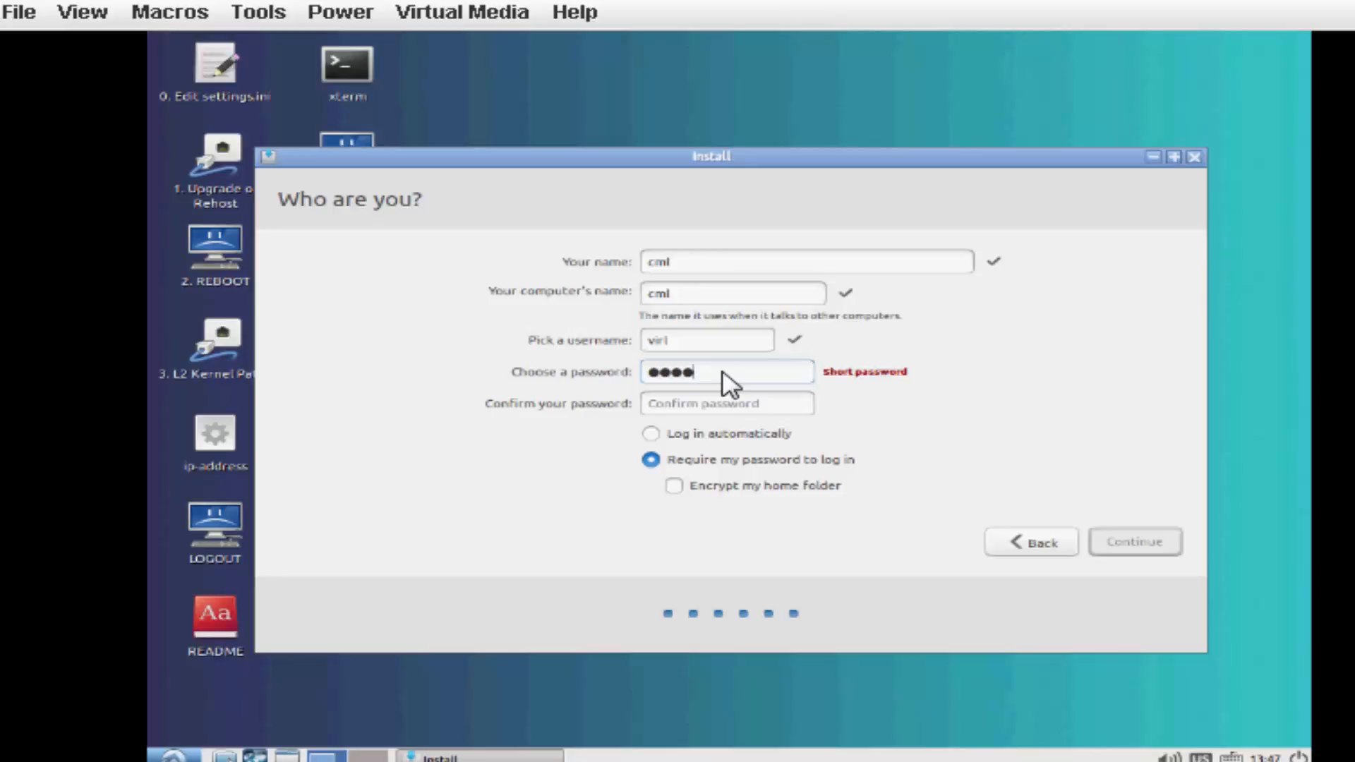
pyautogui.click(727, 401)
pyautogui.write('virl')
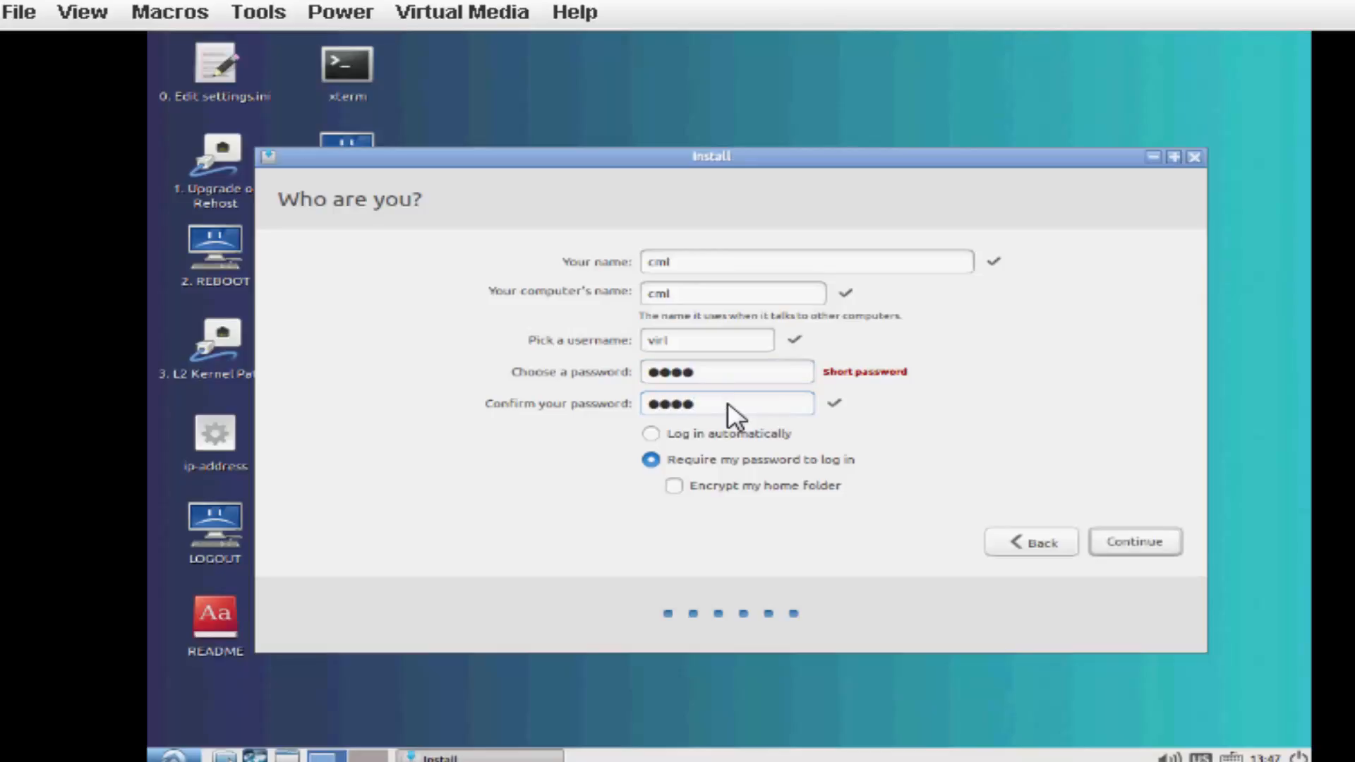
pyautogui.click(1126, 544)
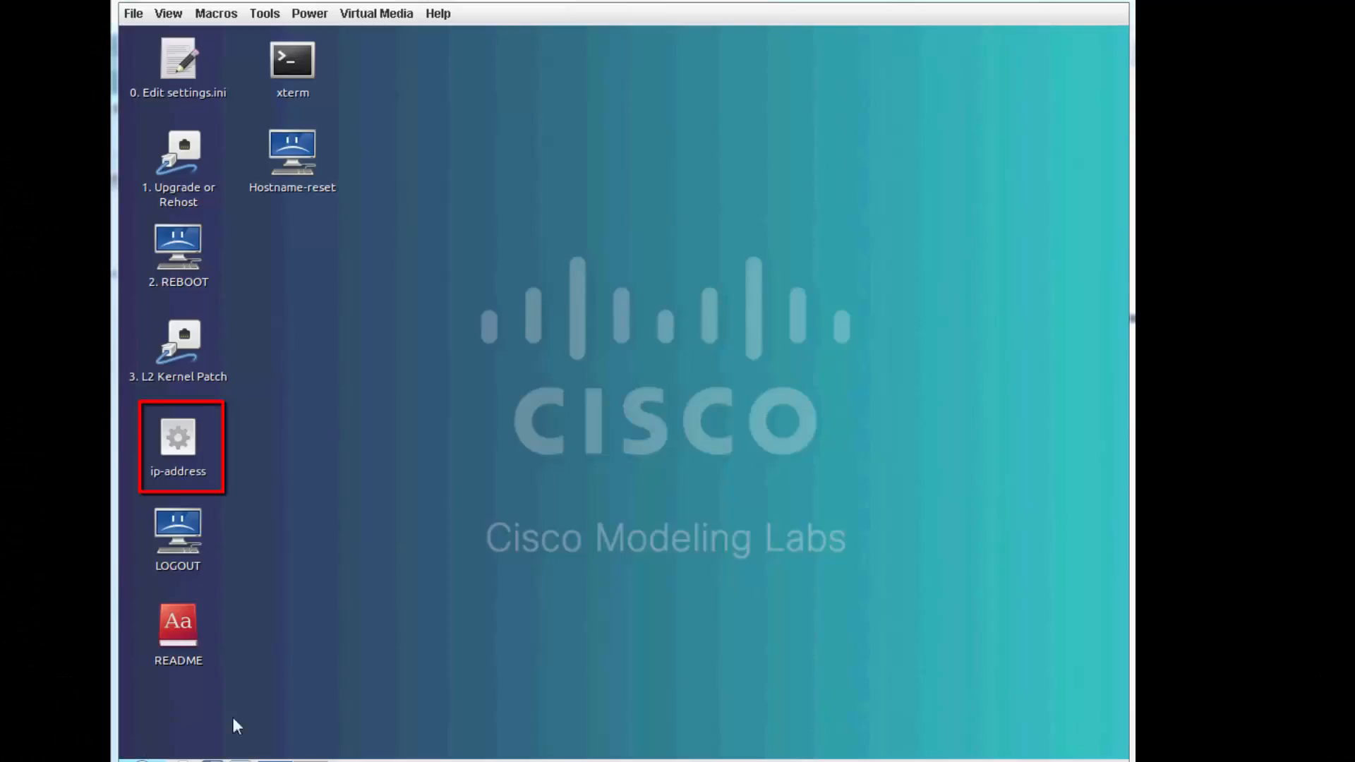
# Open the ip-address terminal on the installed system and list the eth interfaces with "ifconfig | grep eth".
pyautogui.doubleClick(180, 446)
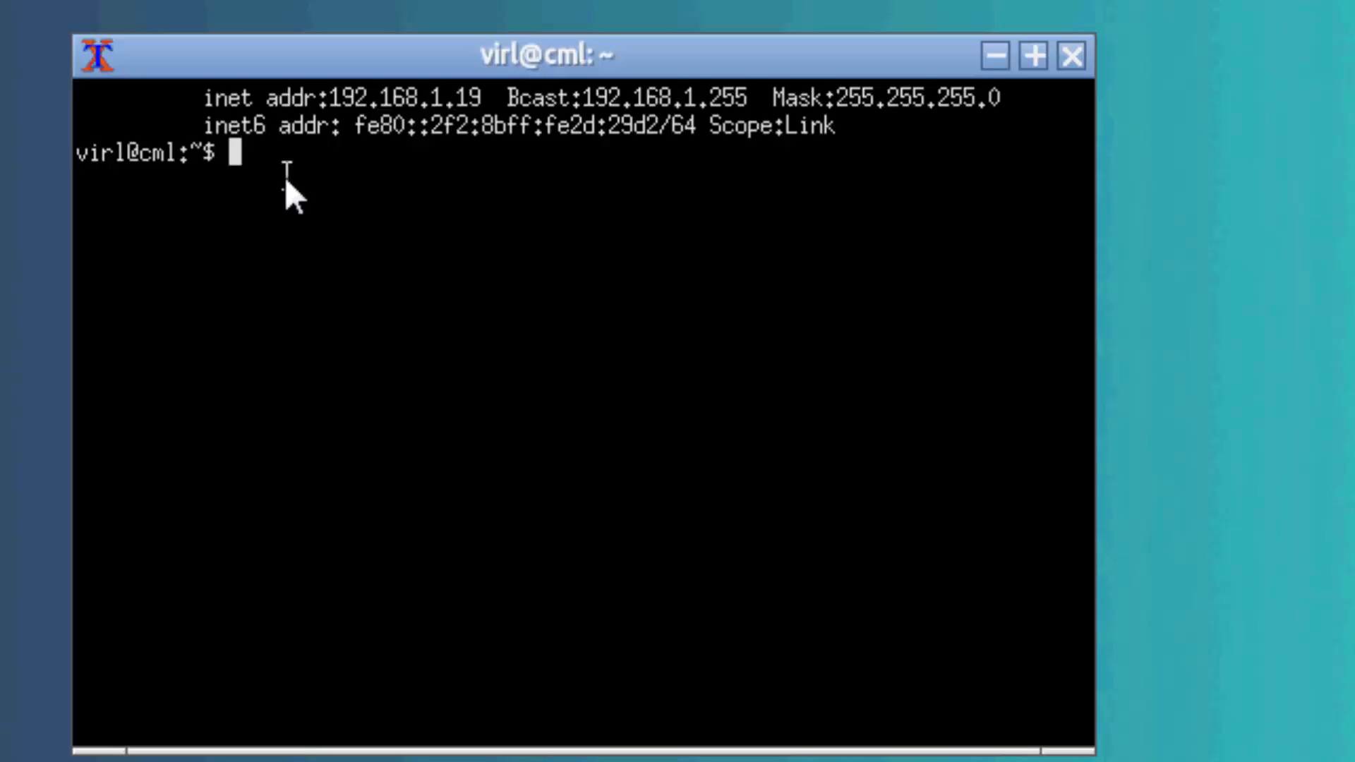
pyautogui.write('ifcon')
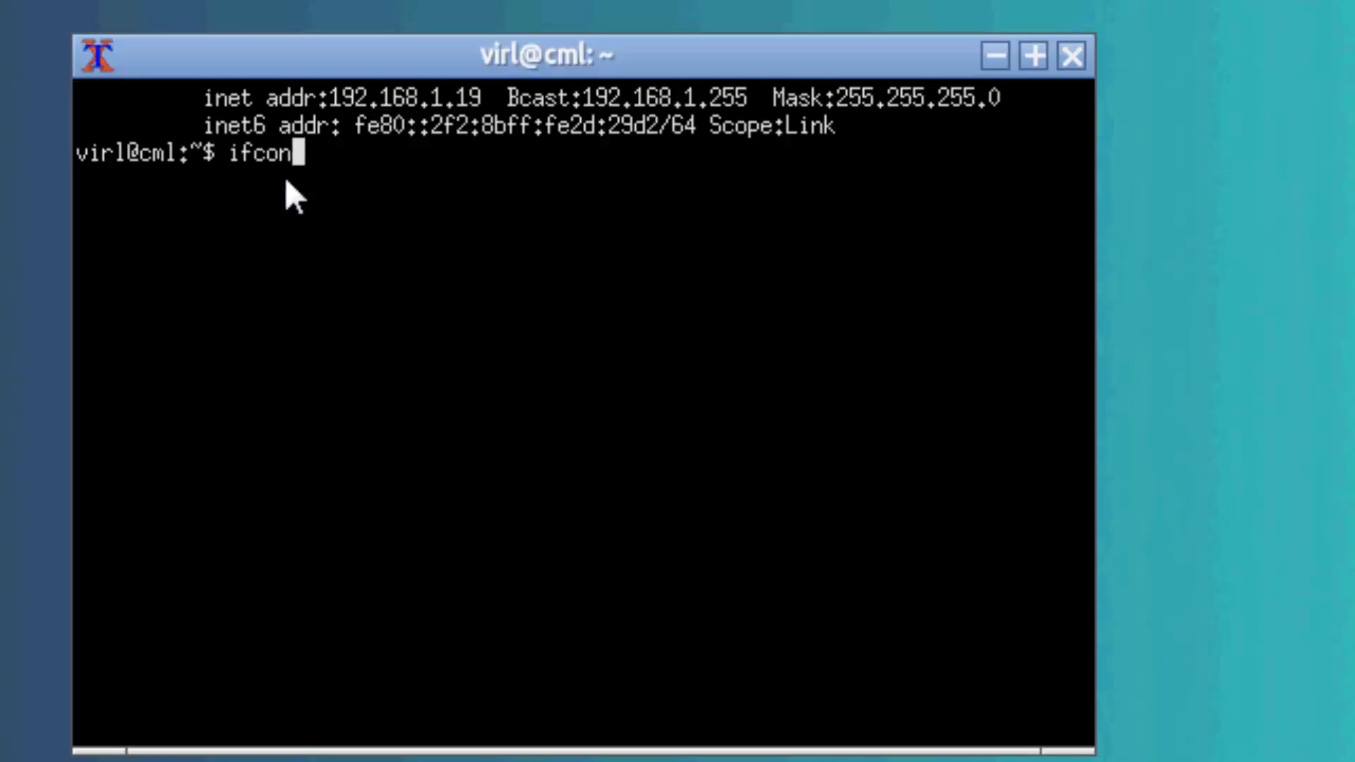
pyautogui.write('fig')
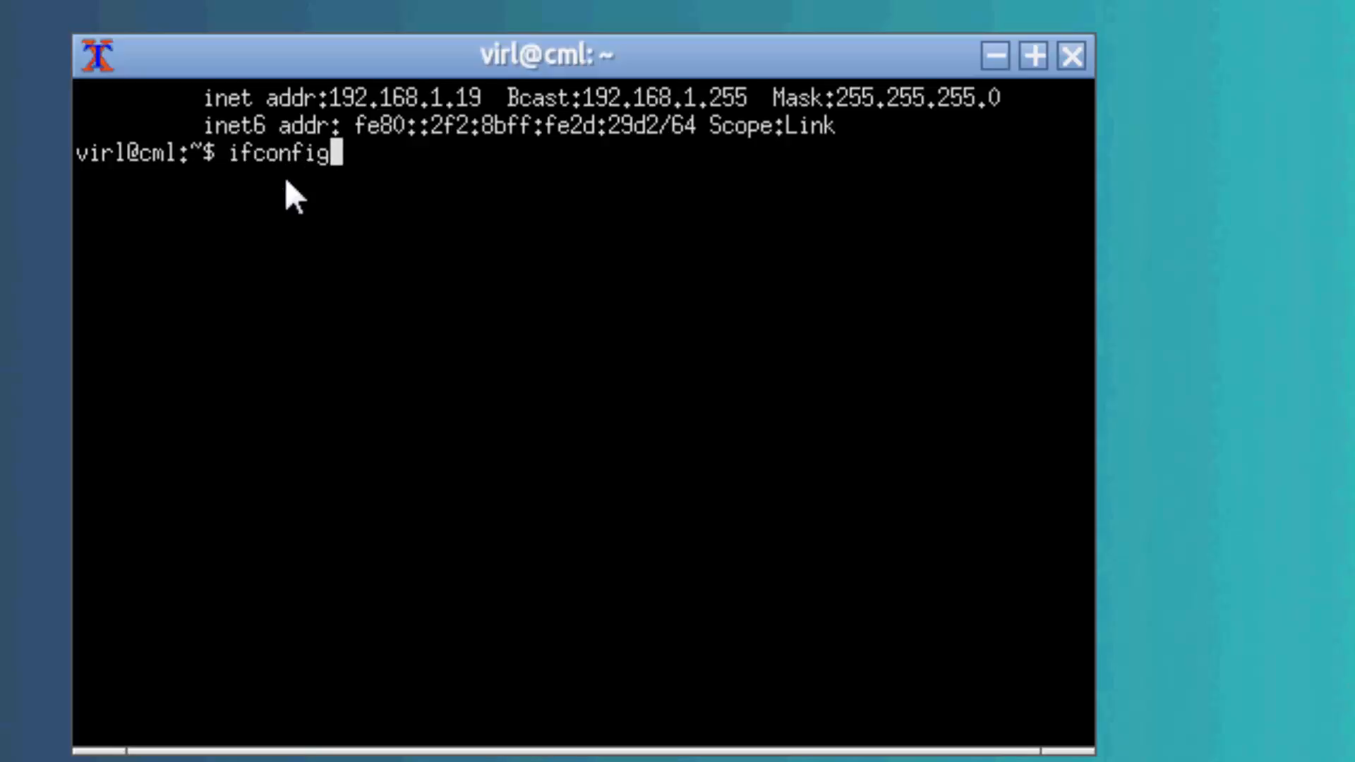
pyautogui.write(' |')
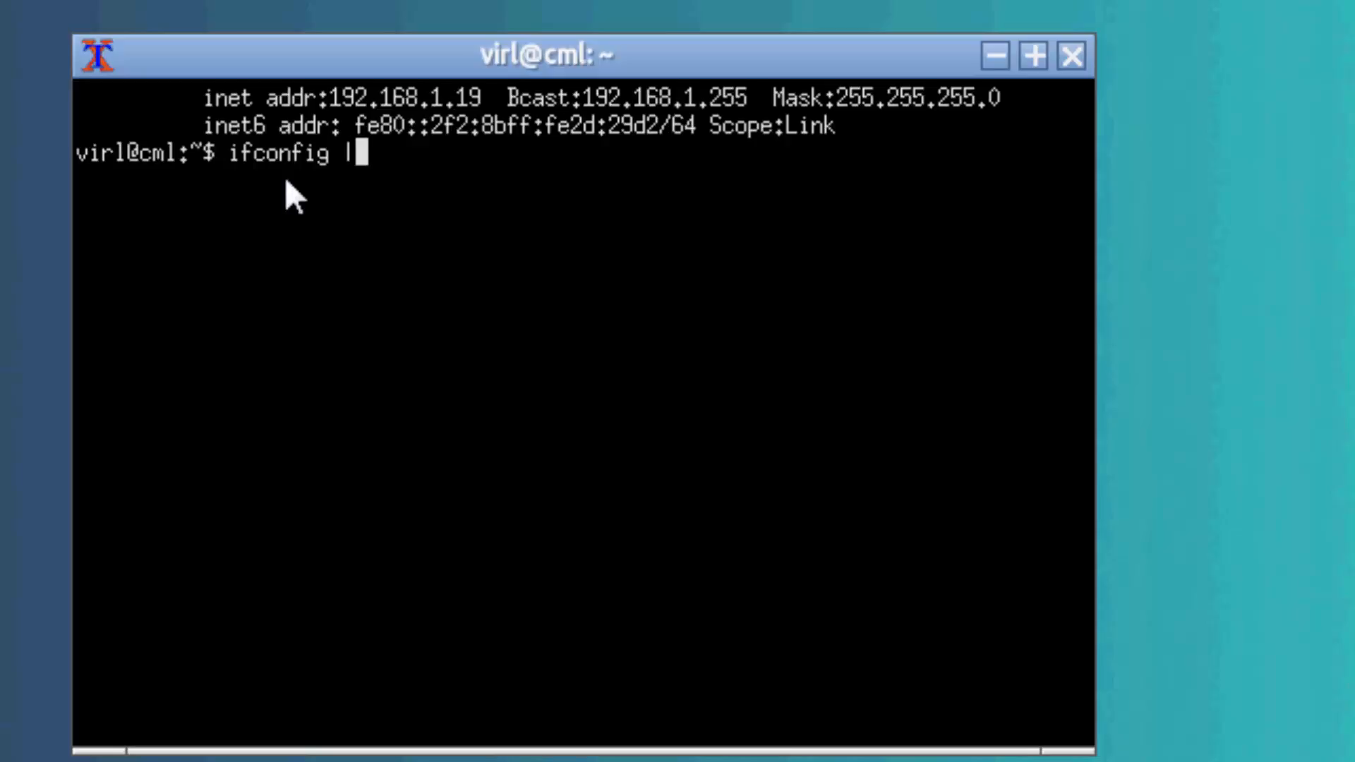
pyautogui.write(' g')
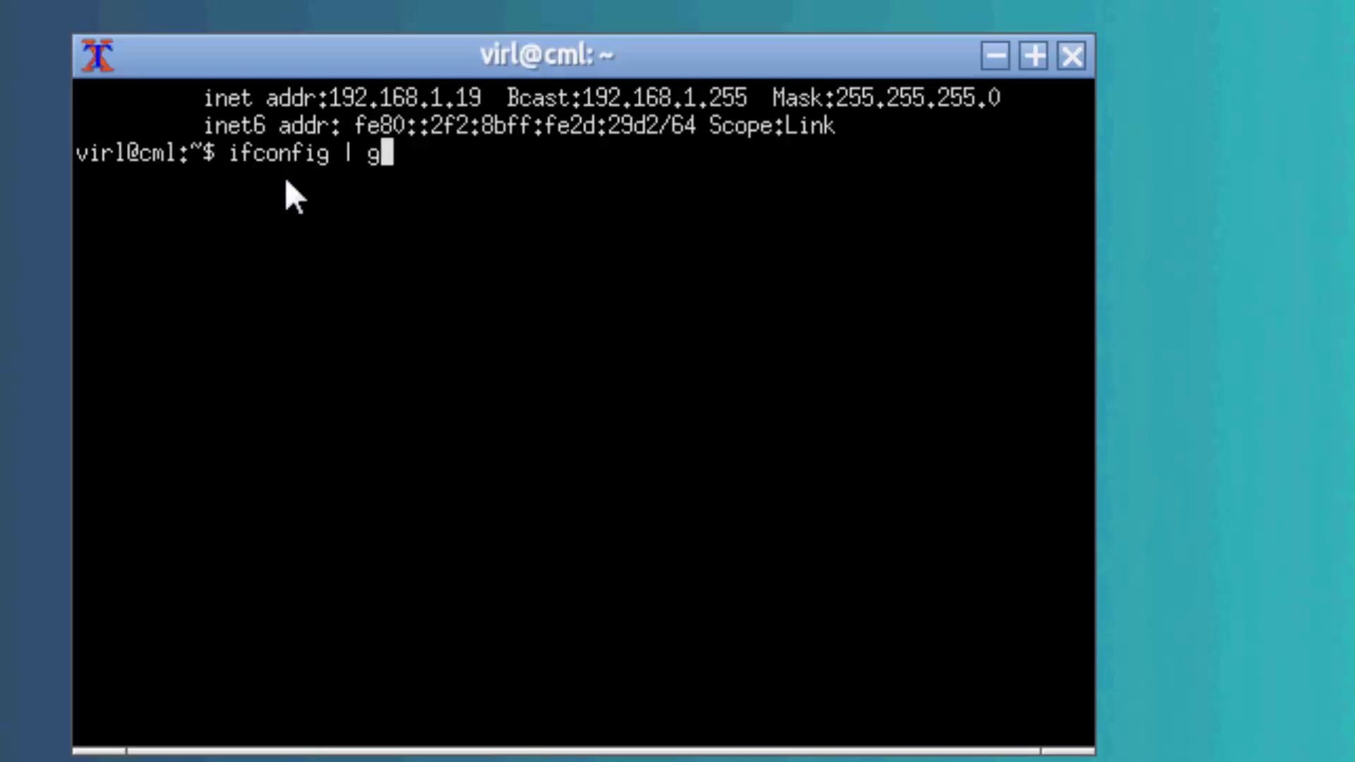
pyautogui.write('rep et')
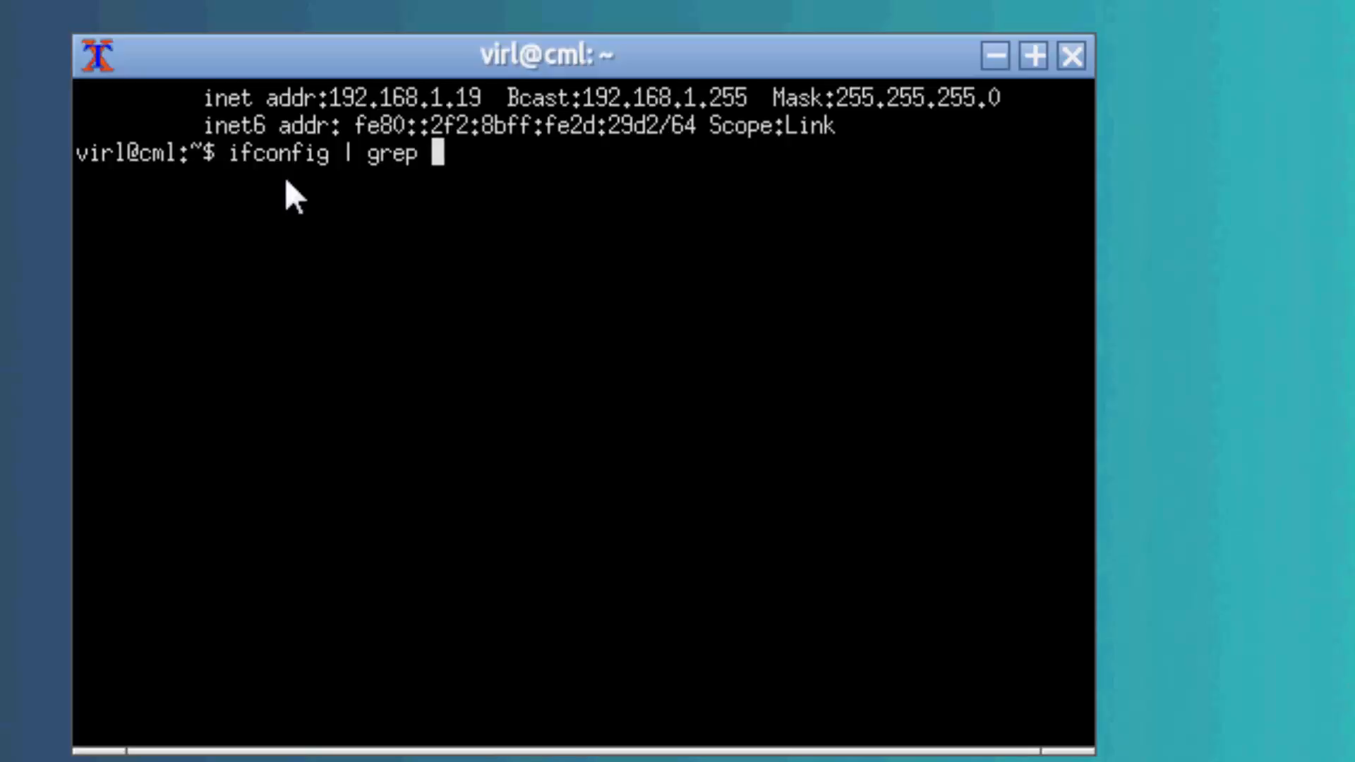
pyautogui.write('h')
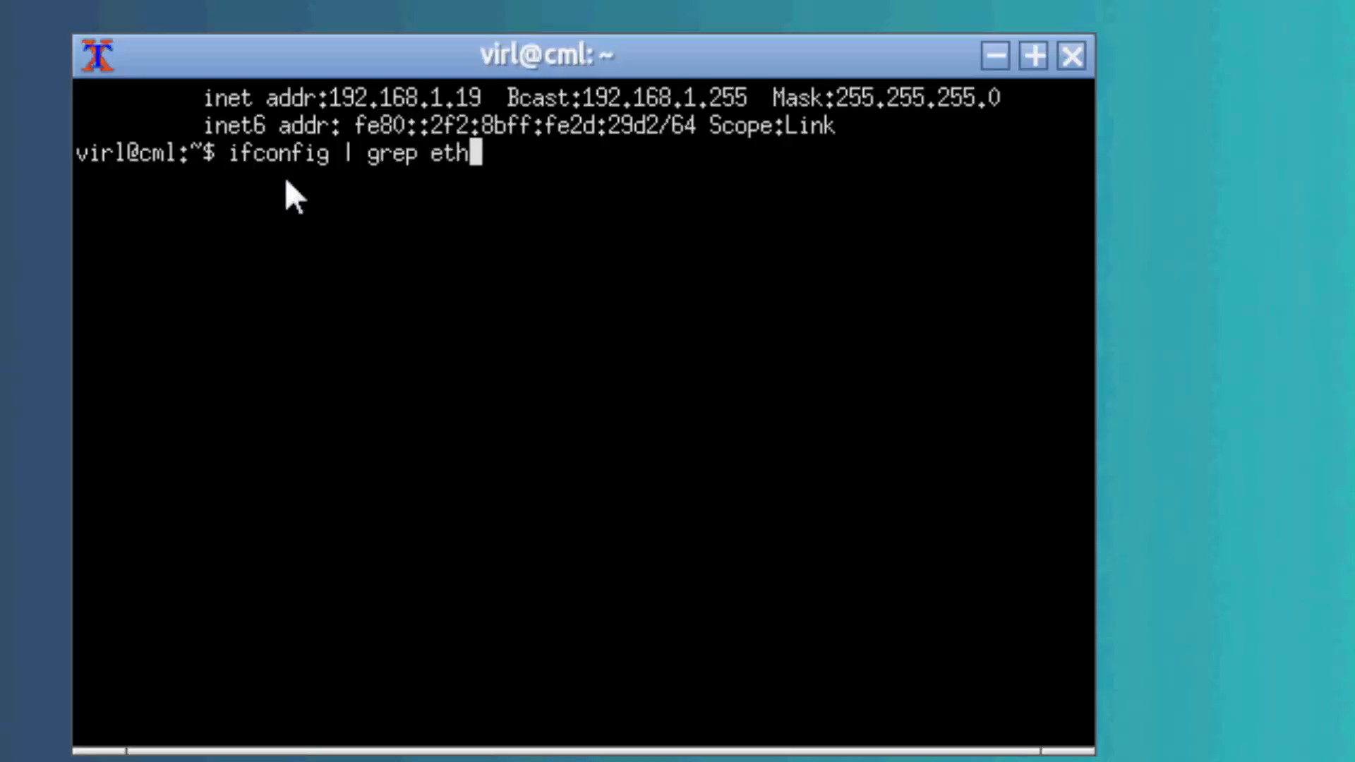
pyautogui.press('Return')
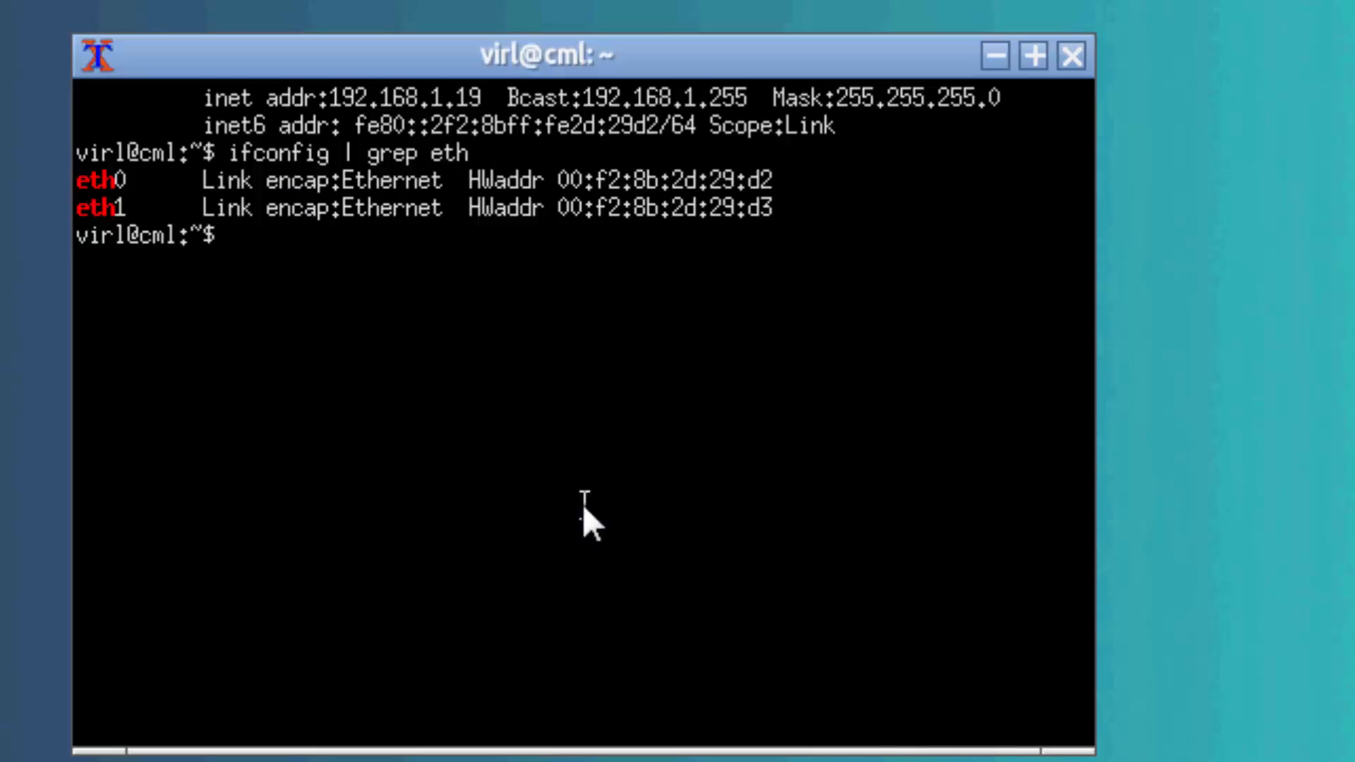
# List all network links in the terminal with "ip link show".
pyautogui.write('ip link show')
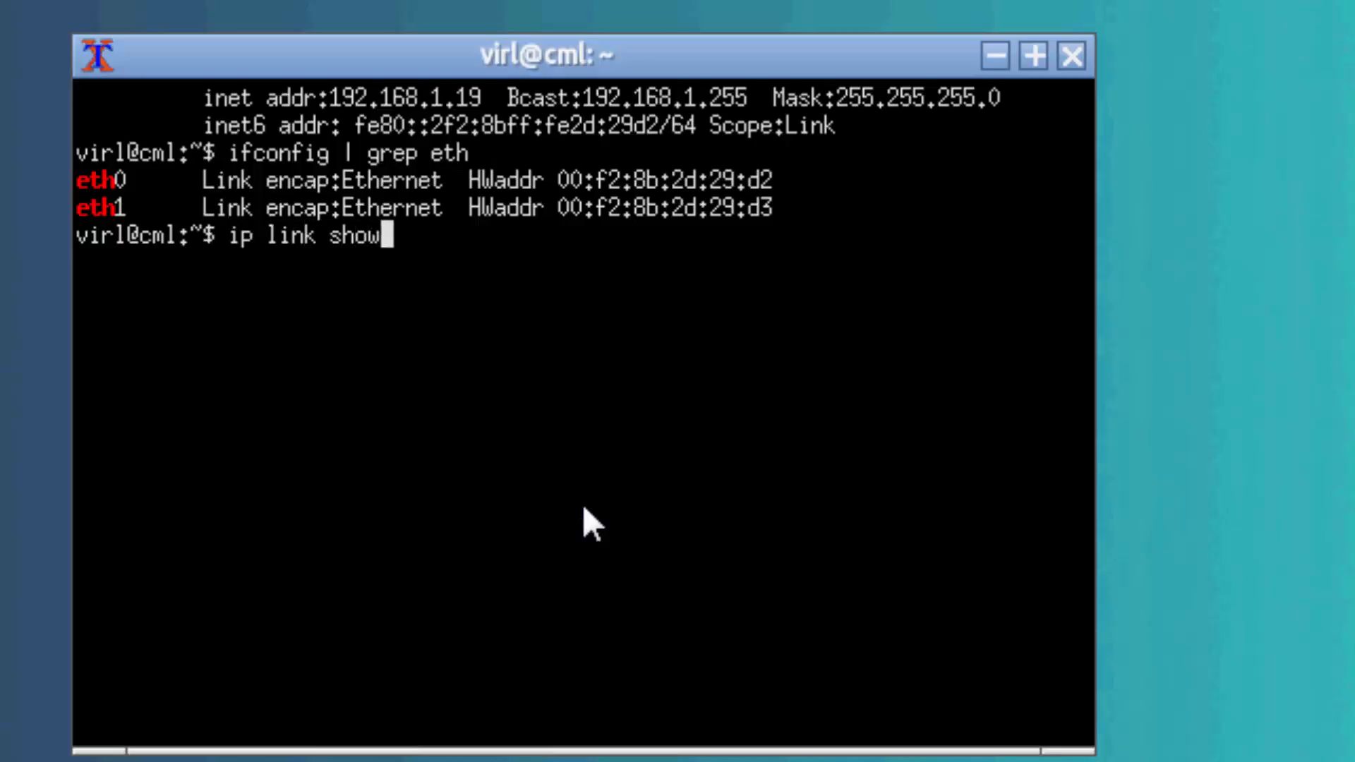
pyautogui.press('Return')
# Filter the link list for em interfaces by running "ip link show | grep em".
pyautogui.press('Up')
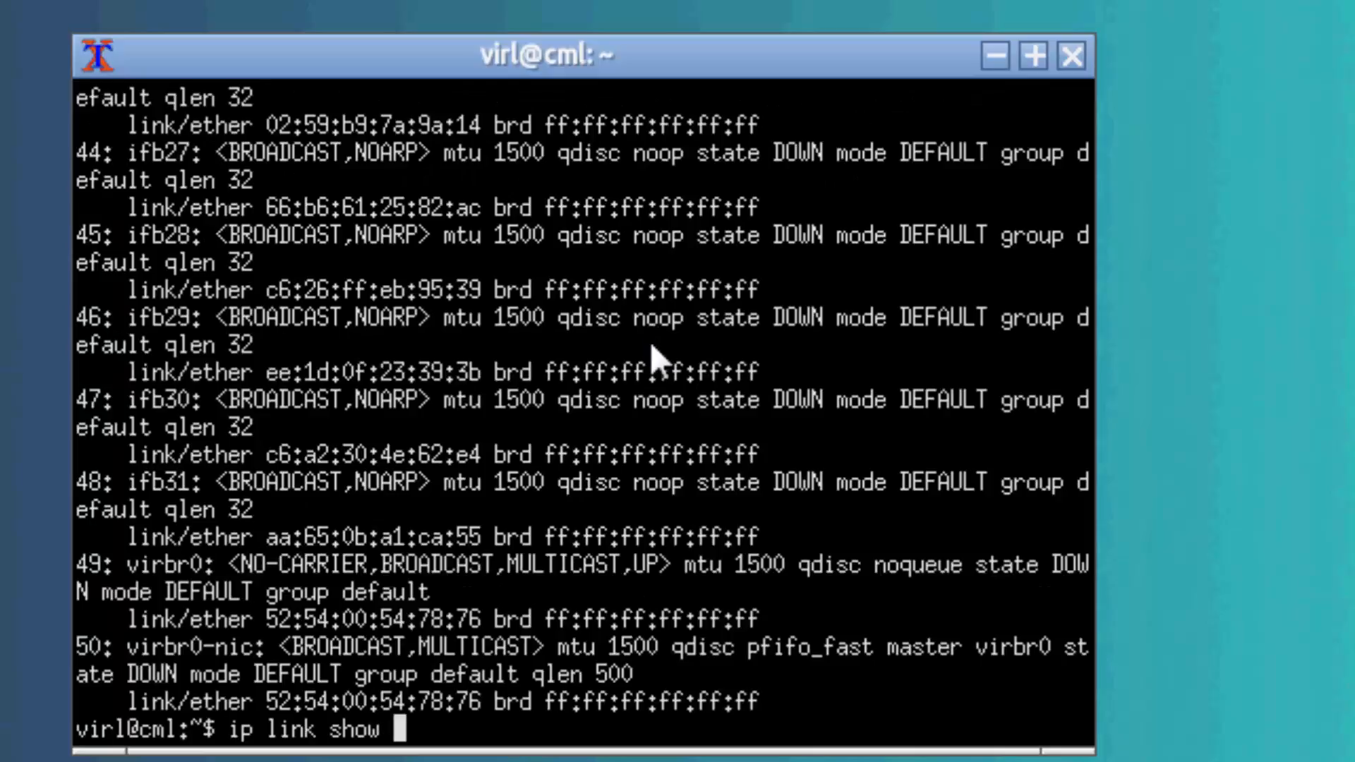
pyautogui.write('| gre')
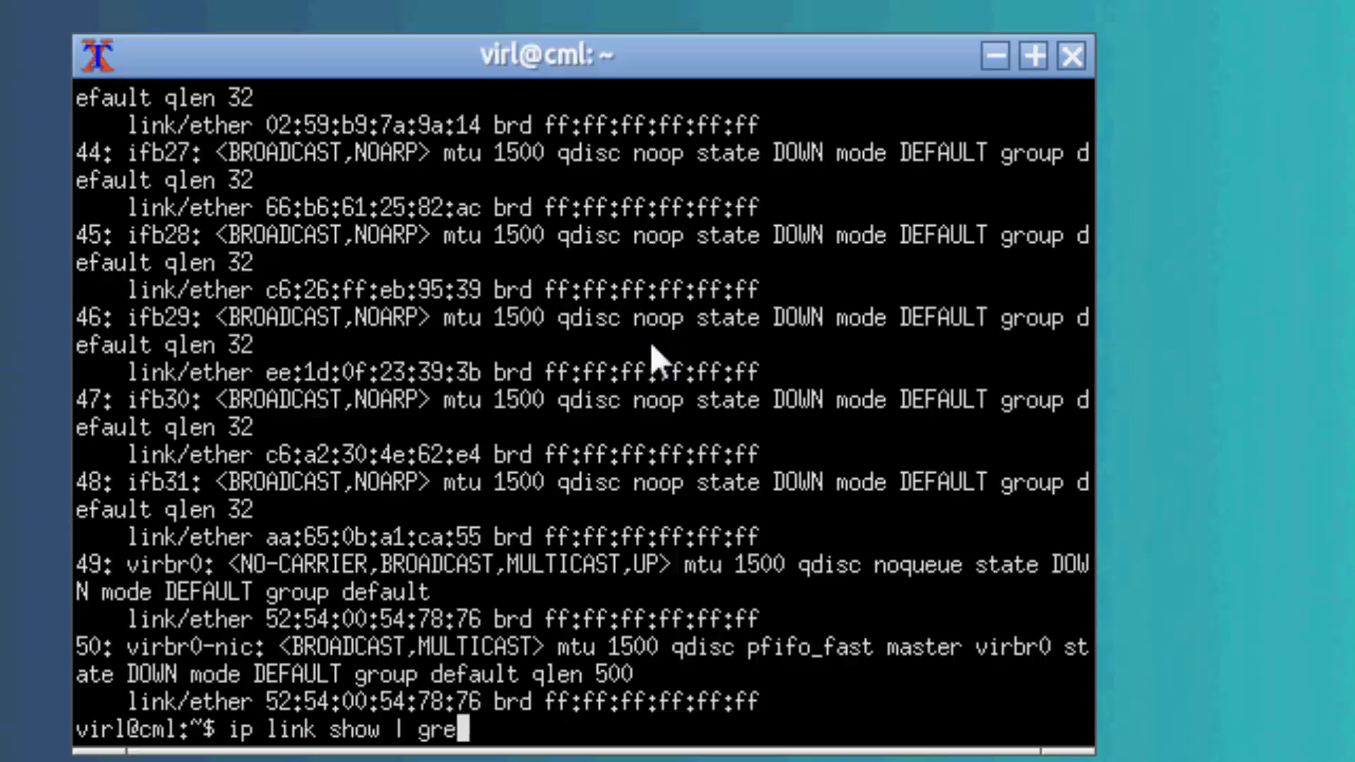
pyautogui.write('p')
pyautogui.write(' em')
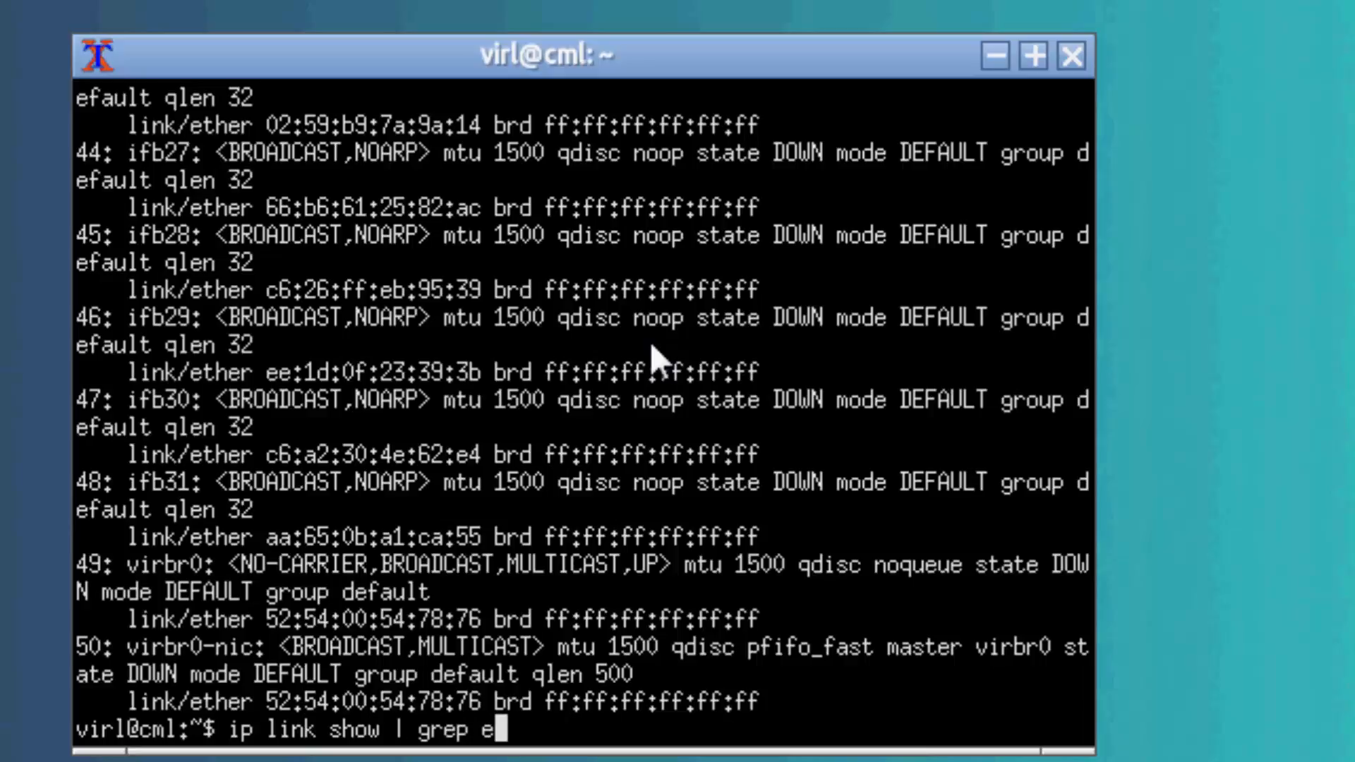
pyautogui.press('Return')
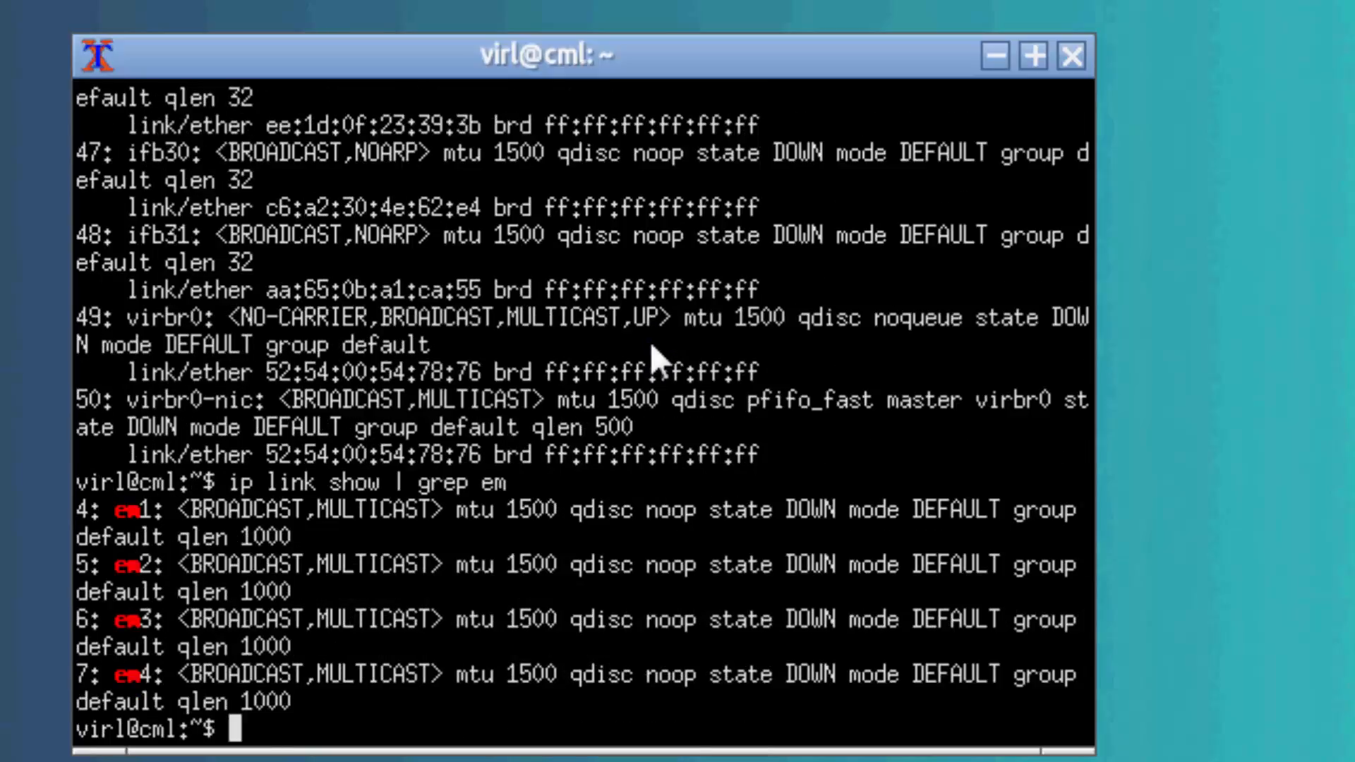
# Open the GRUB defaults file for editing with "sudo nano /etc/default/grub".
pyautogui.write('sudo ')
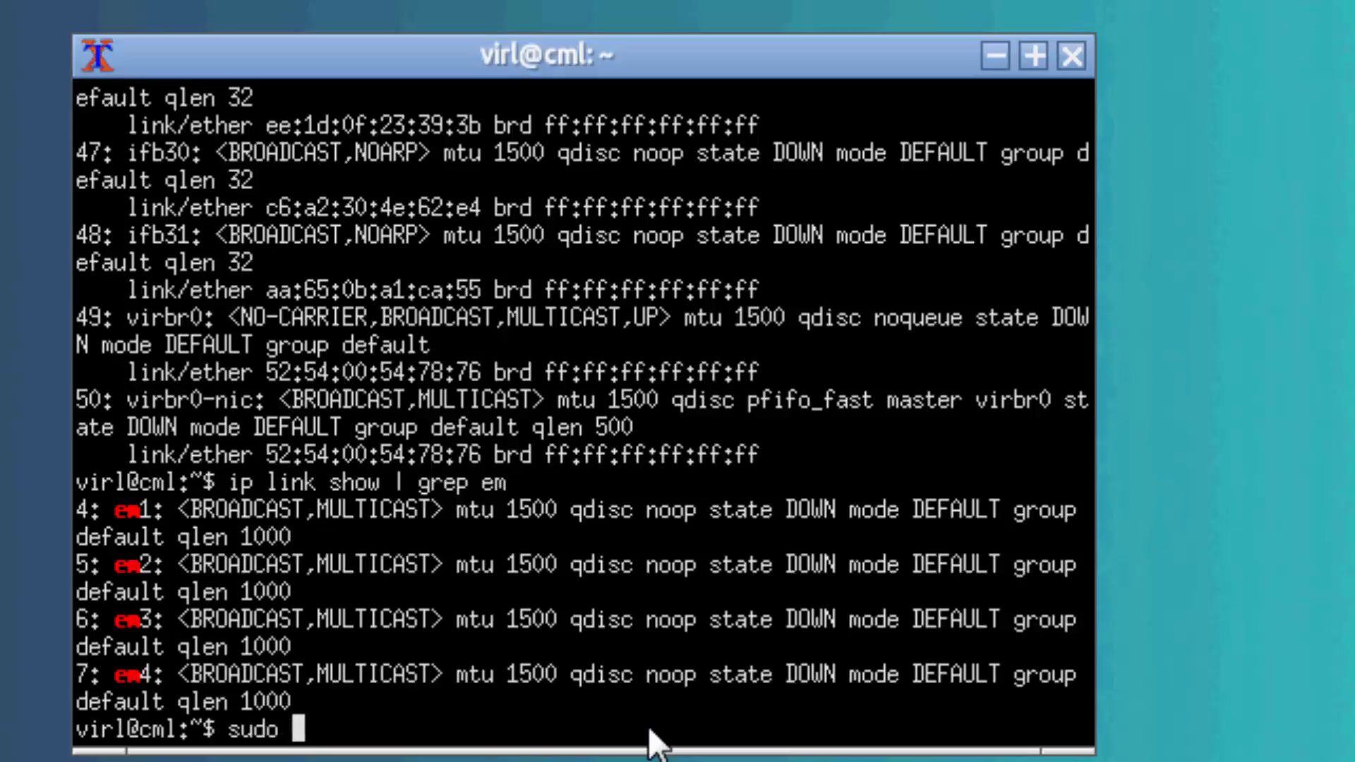
pyautogui.write('na')
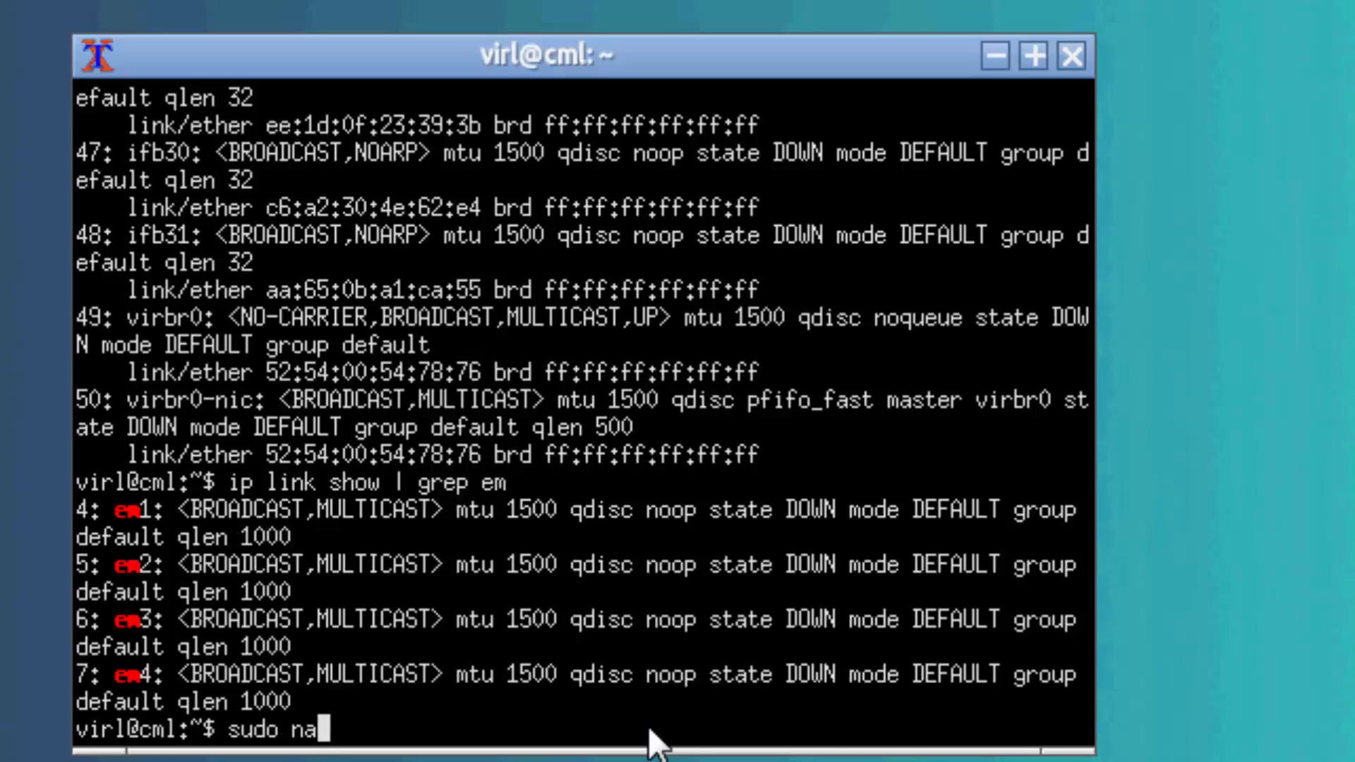
pyautogui.write('no')
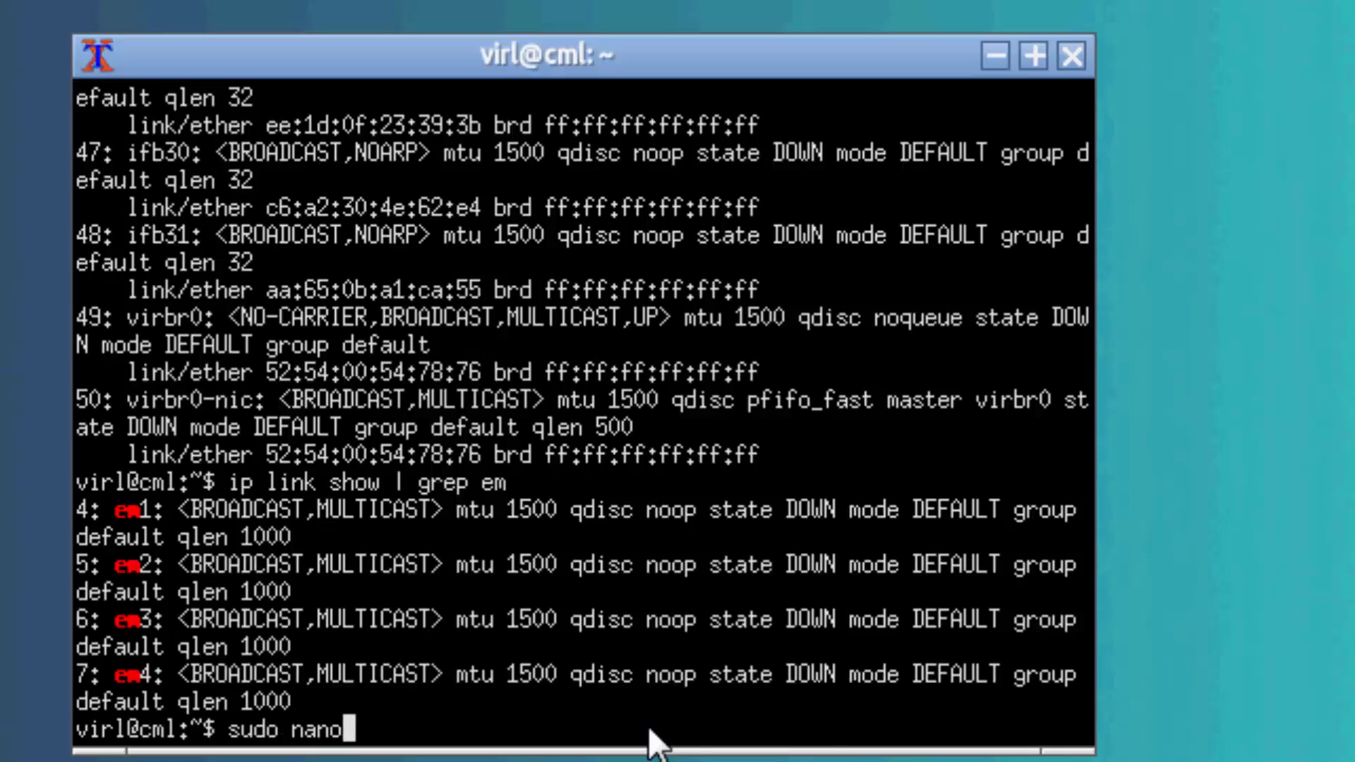
pyautogui.write(' /etc')
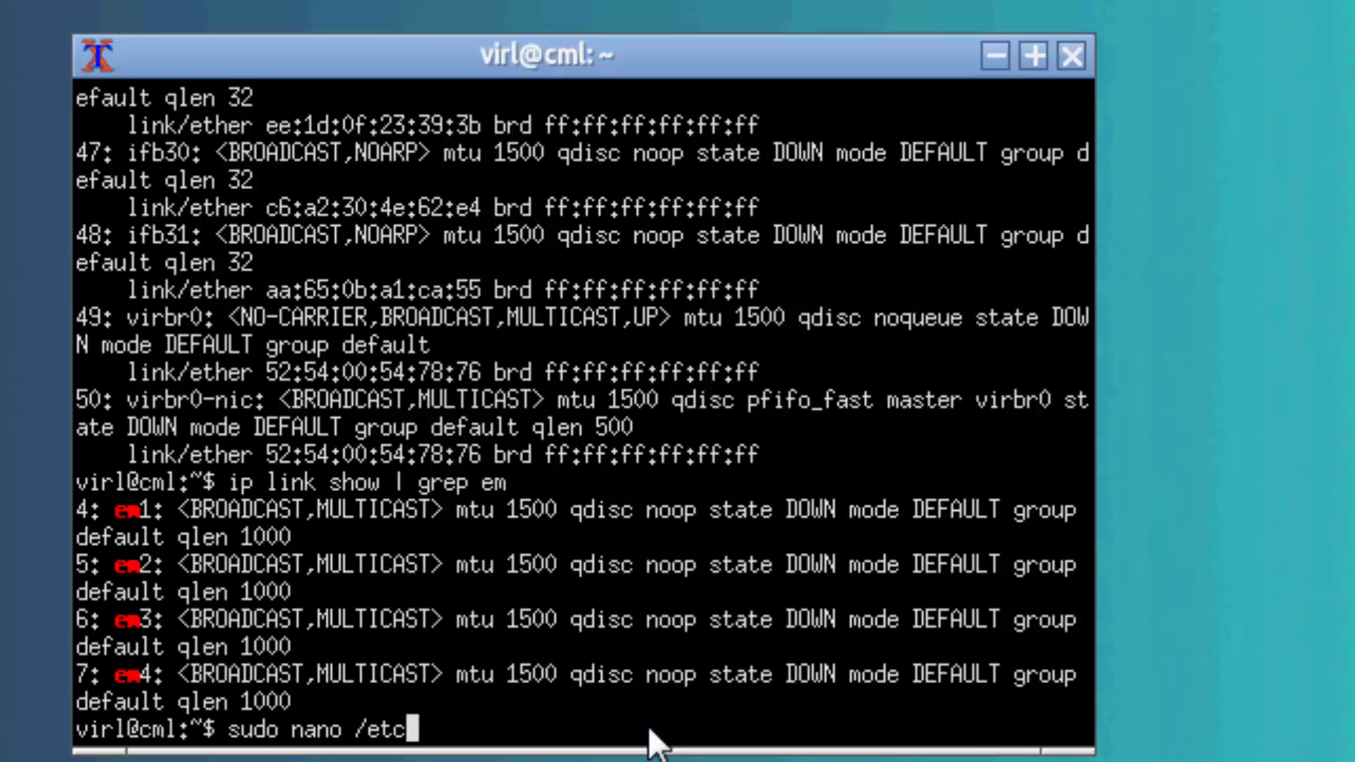
pyautogui.write('/de')
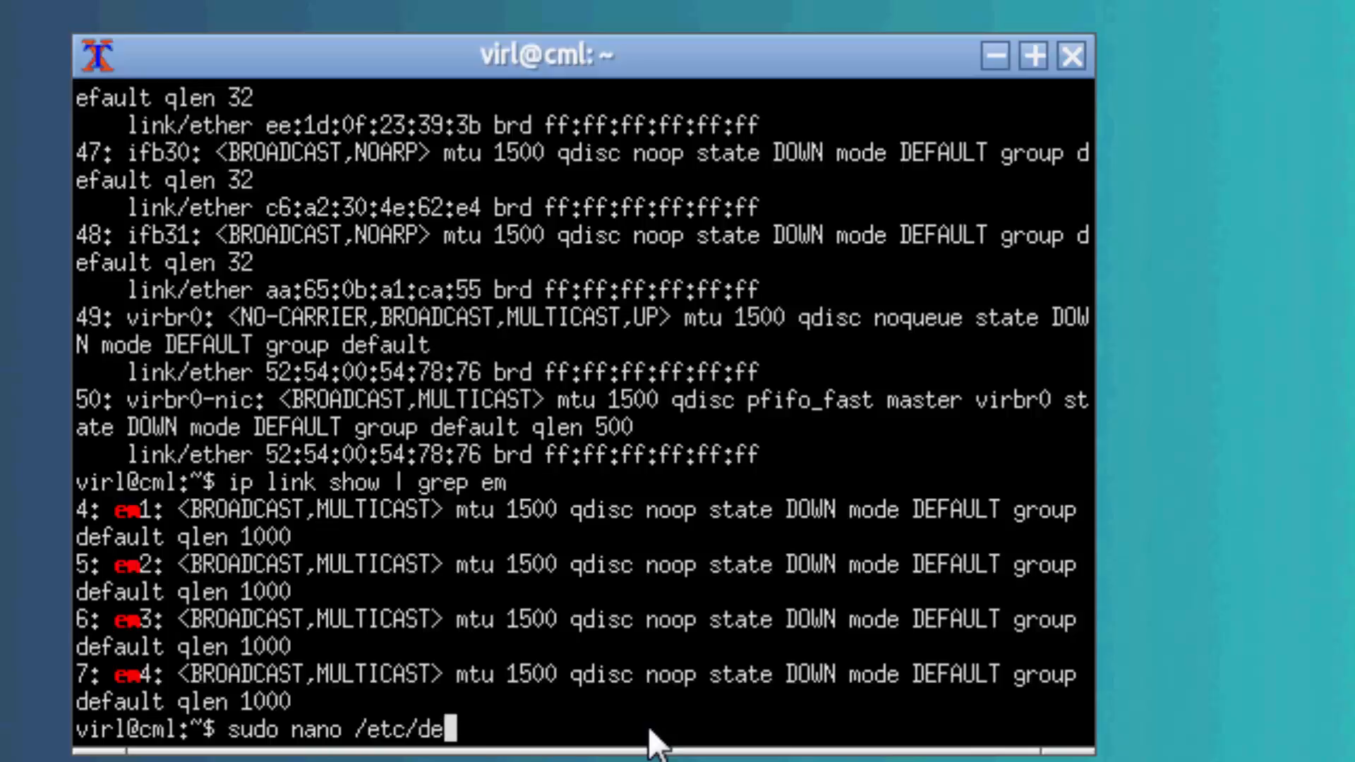
pyautogui.write('fault/')
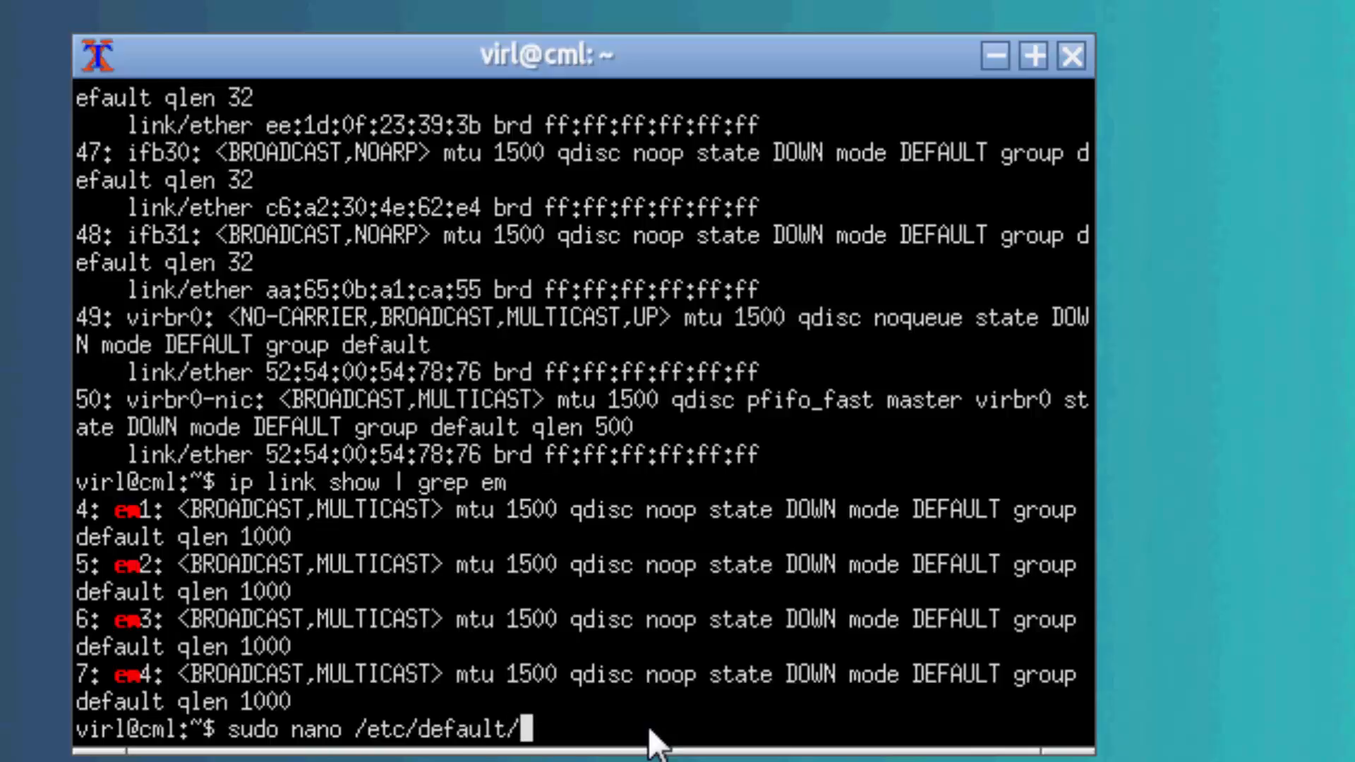
pyautogui.write('grub')
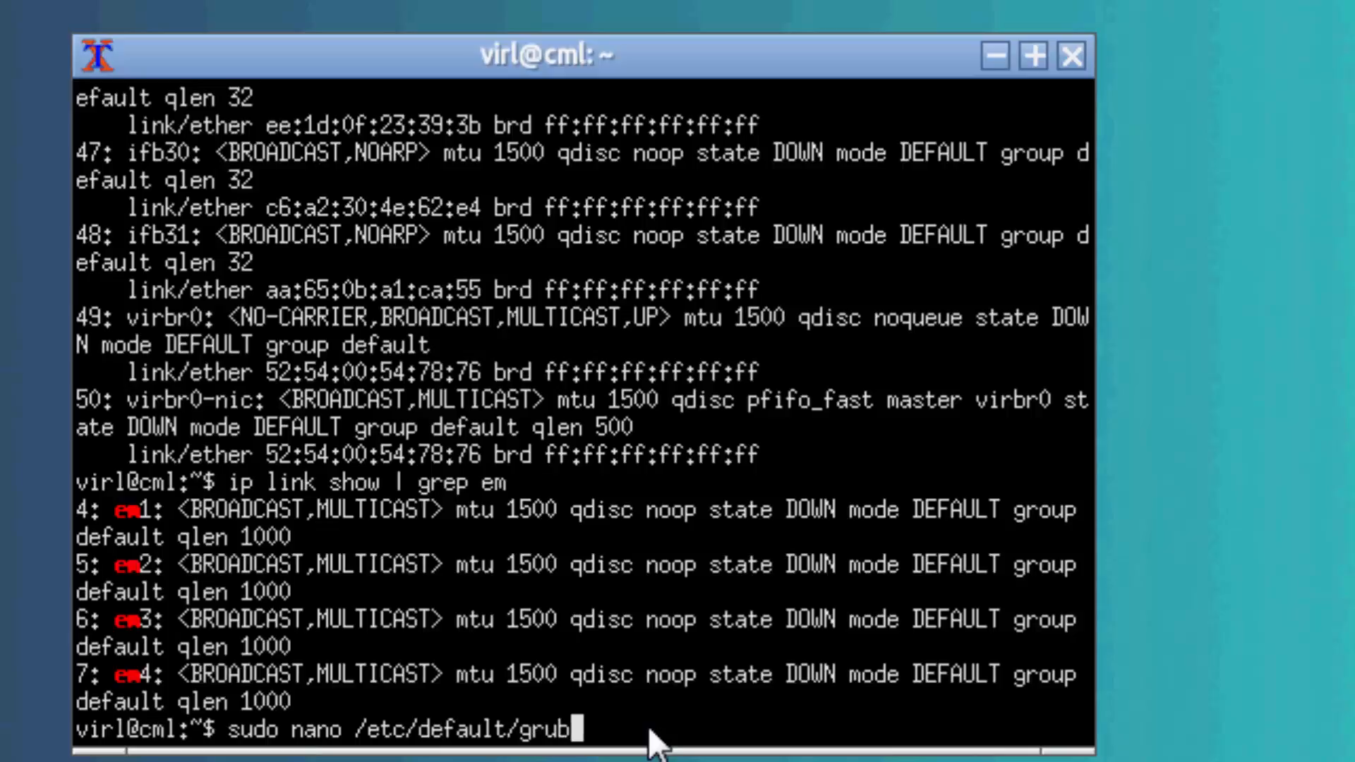
pyautogui.press('Return')
# Replace the "quiet splash" value of GRUB_CMDLINE_LINUX_DEFAULT with "biosdevname=0".
pyautogui.press('Down')
pyautogui.press('Down')
pyautogui.press('Down')
pyautogui.press('Down')
pyautogui.press('Down')
pyautogui.press('Down')
pyautogui.press('Down')
pyautogui.press('Down')
pyautogui.press('Down')
pyautogui.press('Down')
pyautogui.press('Right')
pyautogui.press('Right')
pyautogui.press('Right')
pyautogui.press('Right')
pyautogui.press('Right')
pyautogui.press('Right')
pyautogui.press('Right')
pyautogui.press('Right')
pyautogui.press('Right')
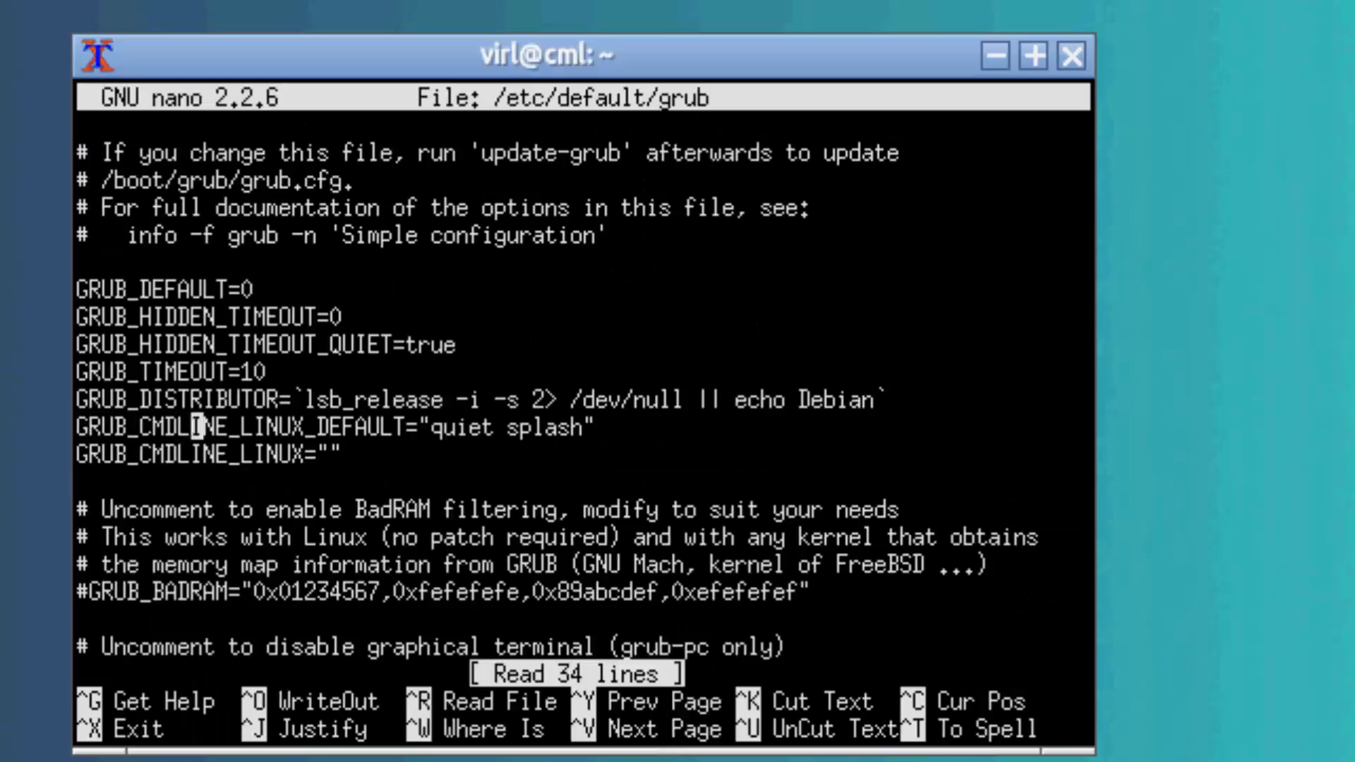
pyautogui.press('Right')
pyautogui.press('Right')
pyautogui.press('Right')
pyautogui.press('Right')
pyautogui.press('Right')
pyautogui.press('Right')
pyautogui.press('Right')
pyautogui.press('Right')
pyautogui.press('Right')
pyautogui.press('Right')
pyautogui.press('Right')
pyautogui.press('Right')
pyautogui.press('Right')
pyautogui.press('Right')
pyautogui.press('Right')
pyautogui.press('Right')
pyautogui.press('Right')
pyautogui.press('Right')
pyautogui.press('Right')
pyautogui.press('Delete')
pyautogui.press('Delete')
pyautogui.press('Delete')
pyautogui.press('Delete')
pyautogui.press('Delete')
pyautogui.press('Delete')
pyautogui.press('Delete')
pyautogui.press('Delete')
pyautogui.press('Delete')
pyautogui.press('Delete')
pyautogui.press('Delete')
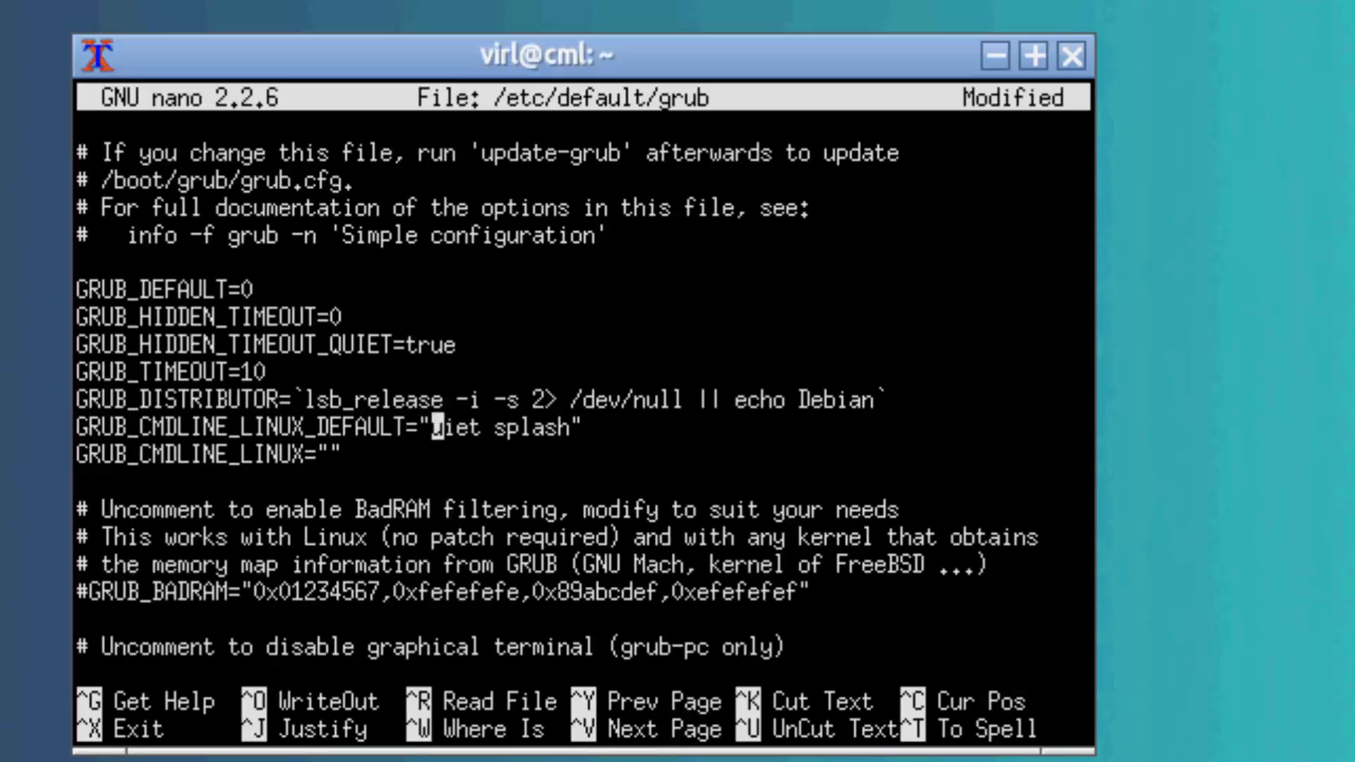
pyautogui.press('Delete')
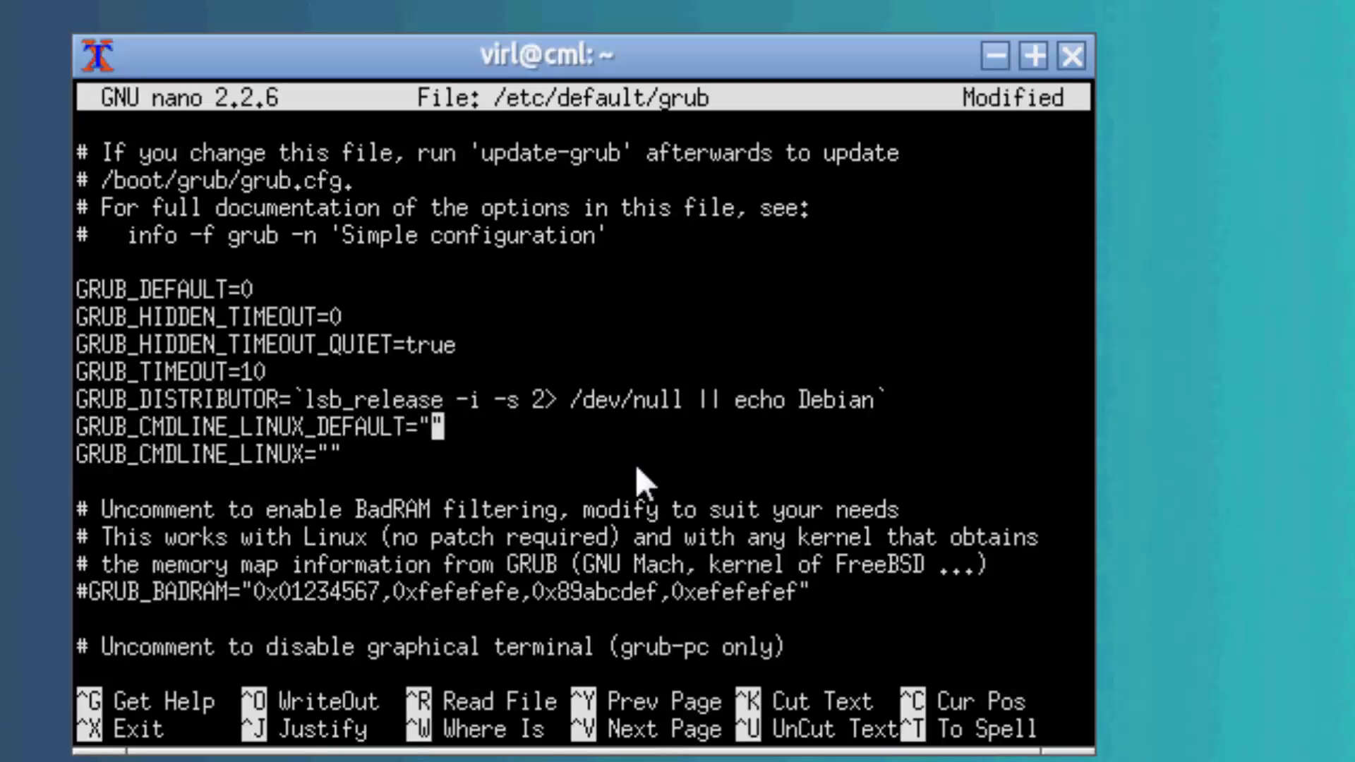
pyautogui.write('biosdev')
pyautogui.write('name=0')
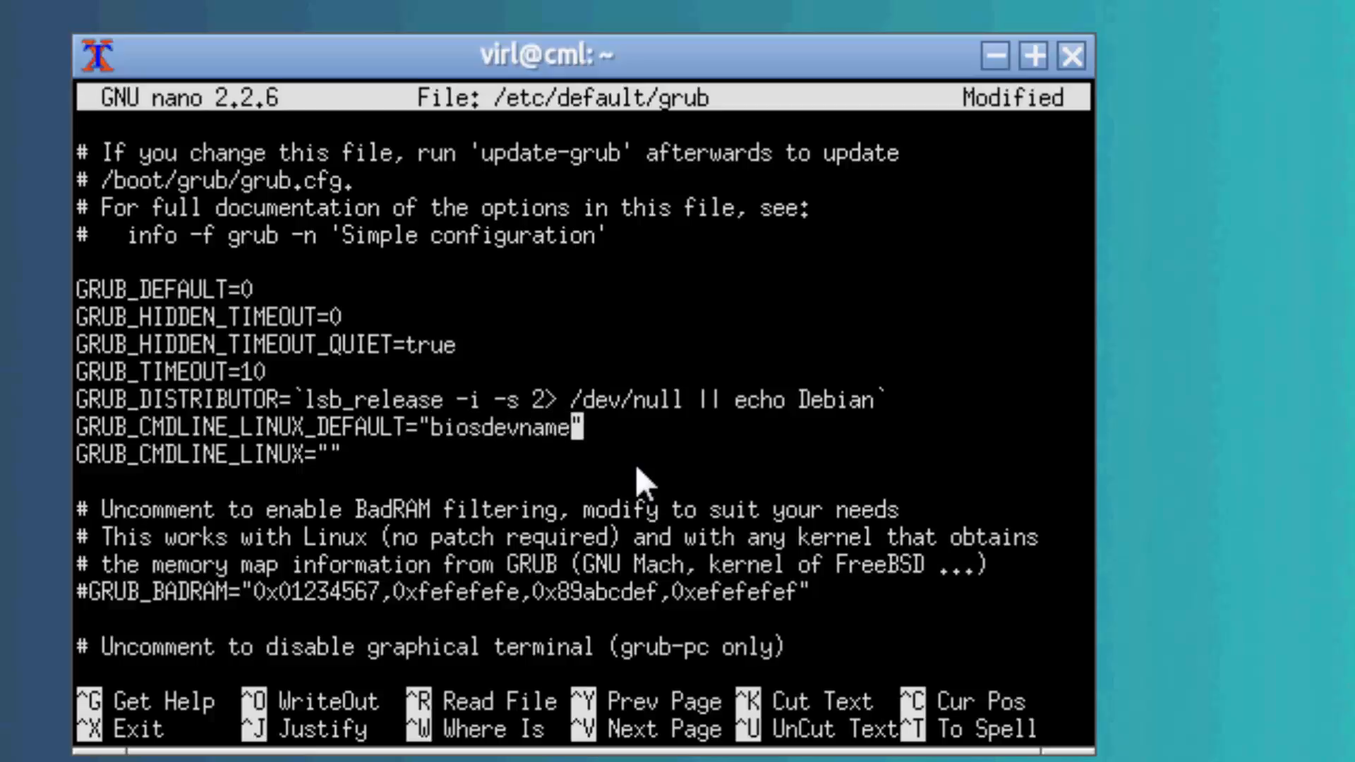
# Set GRUB_CMDLINE_LINUX to "biosdevname=0" and save the file as /etc/default/grub, exiting the editor.
pyautogui.press('Down')
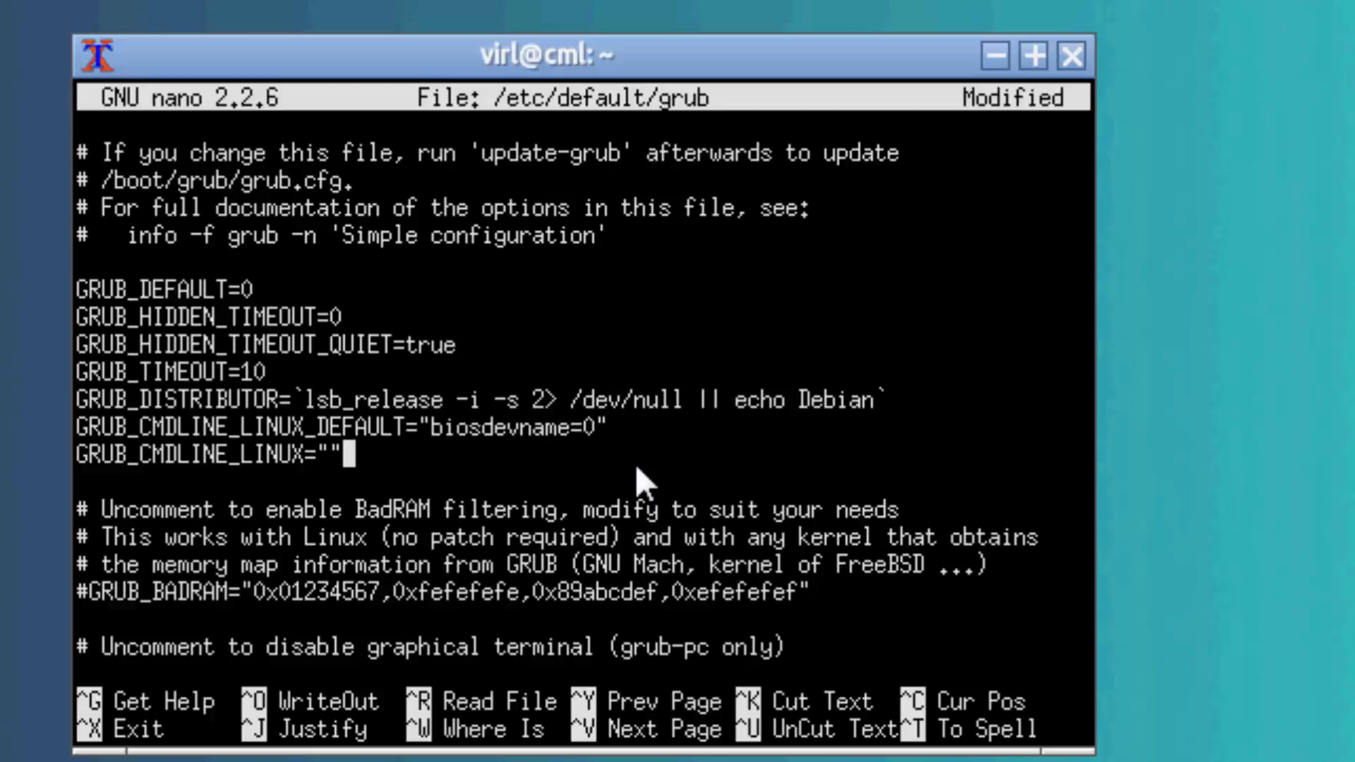
pyautogui.press('Left')
pyautogui.write('biosdevname=0')
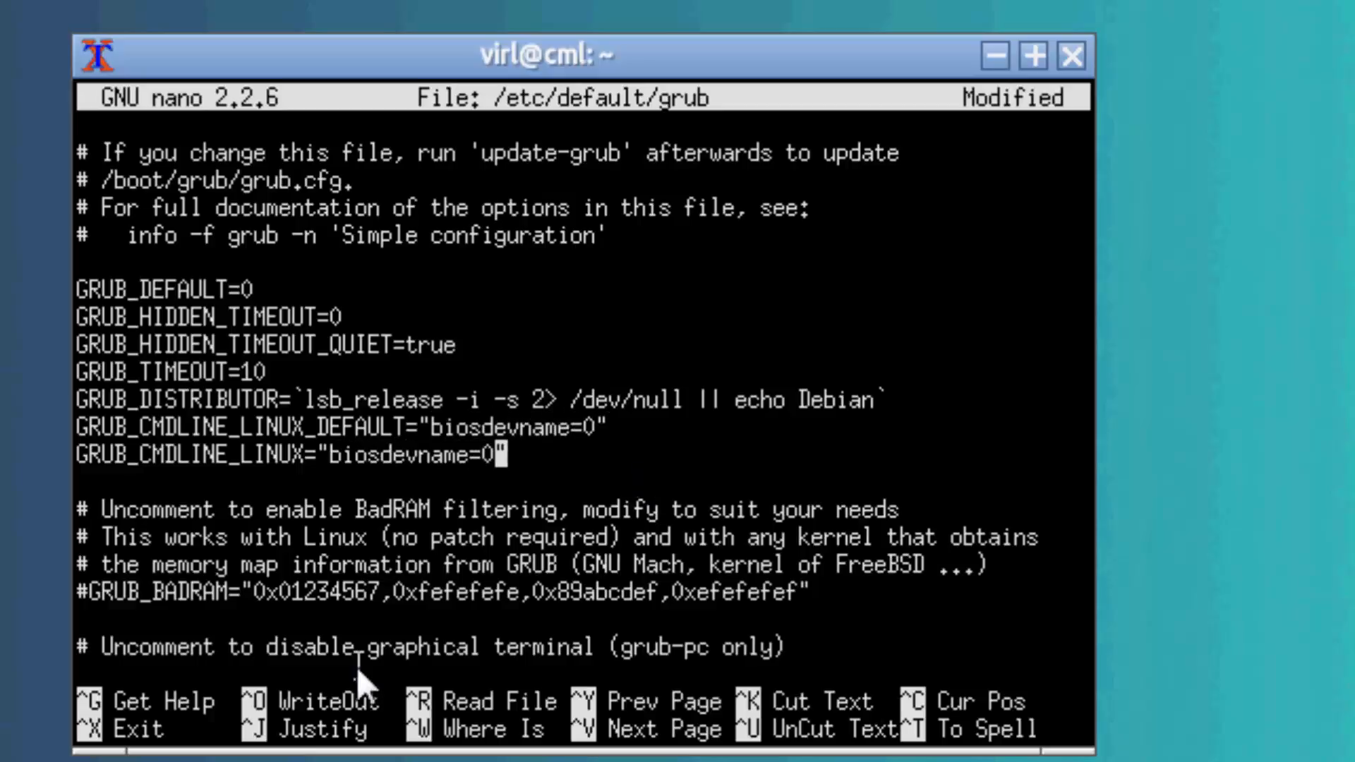
pyautogui.hotkey('ctrl', 'x')
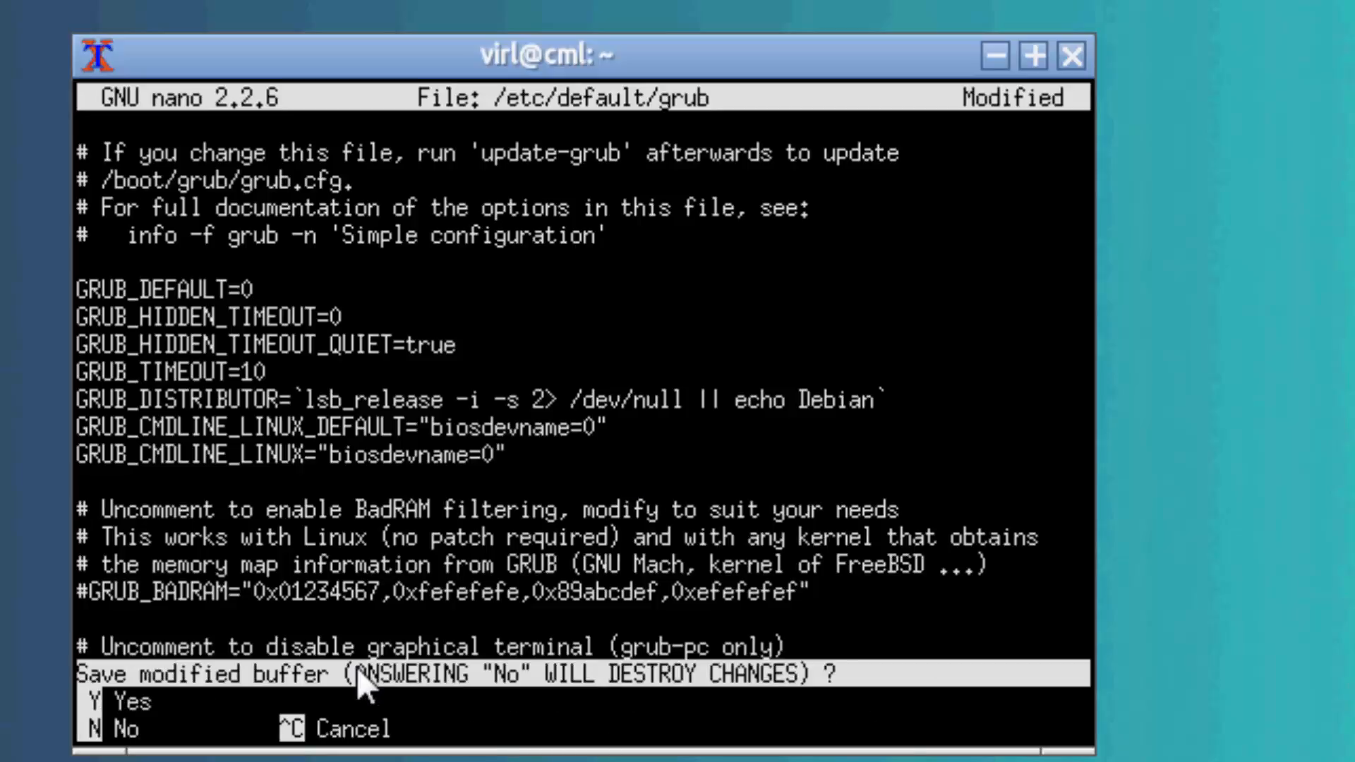
pyautogui.press('y')
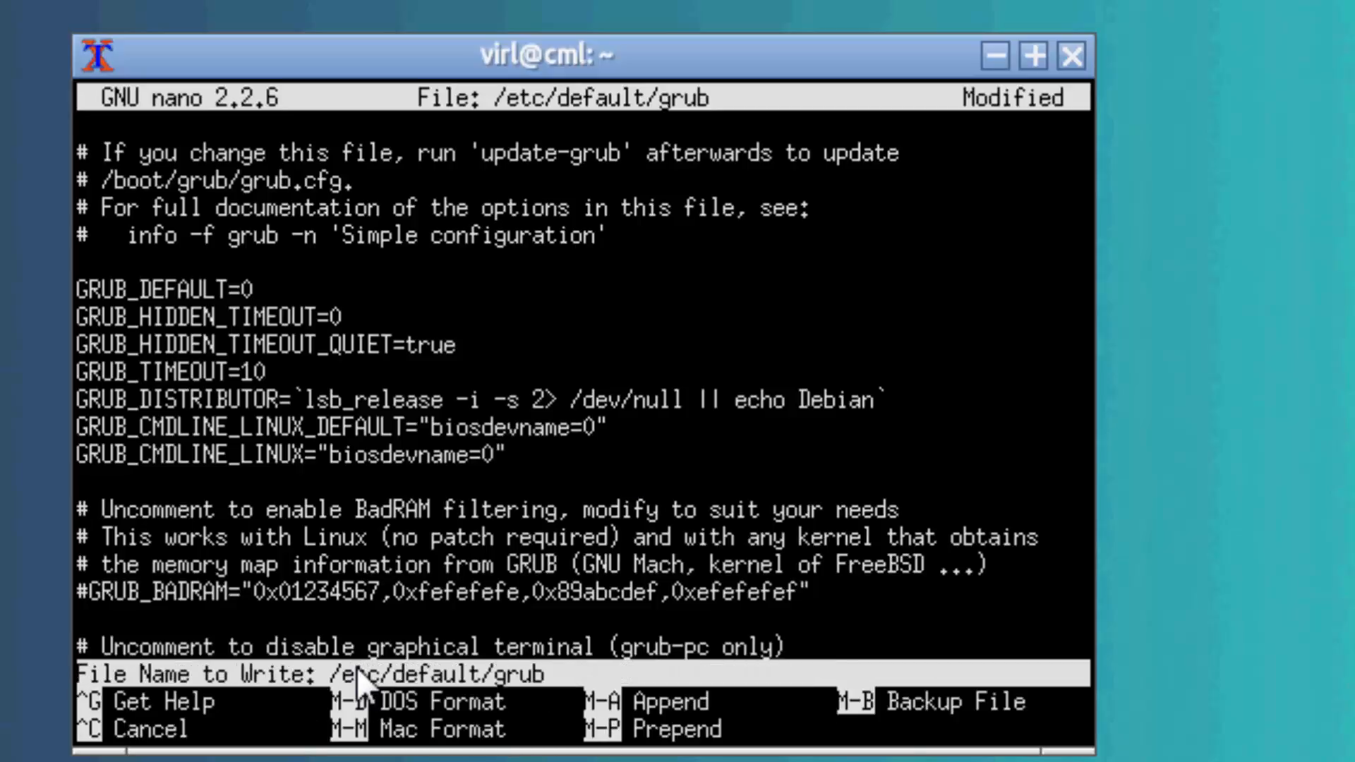
pyautogui.press('Return')
# Regenerate the boot configuration with "sudo update-grub" and restart the server with "sudo reboot now".
pyautogui.write('s')
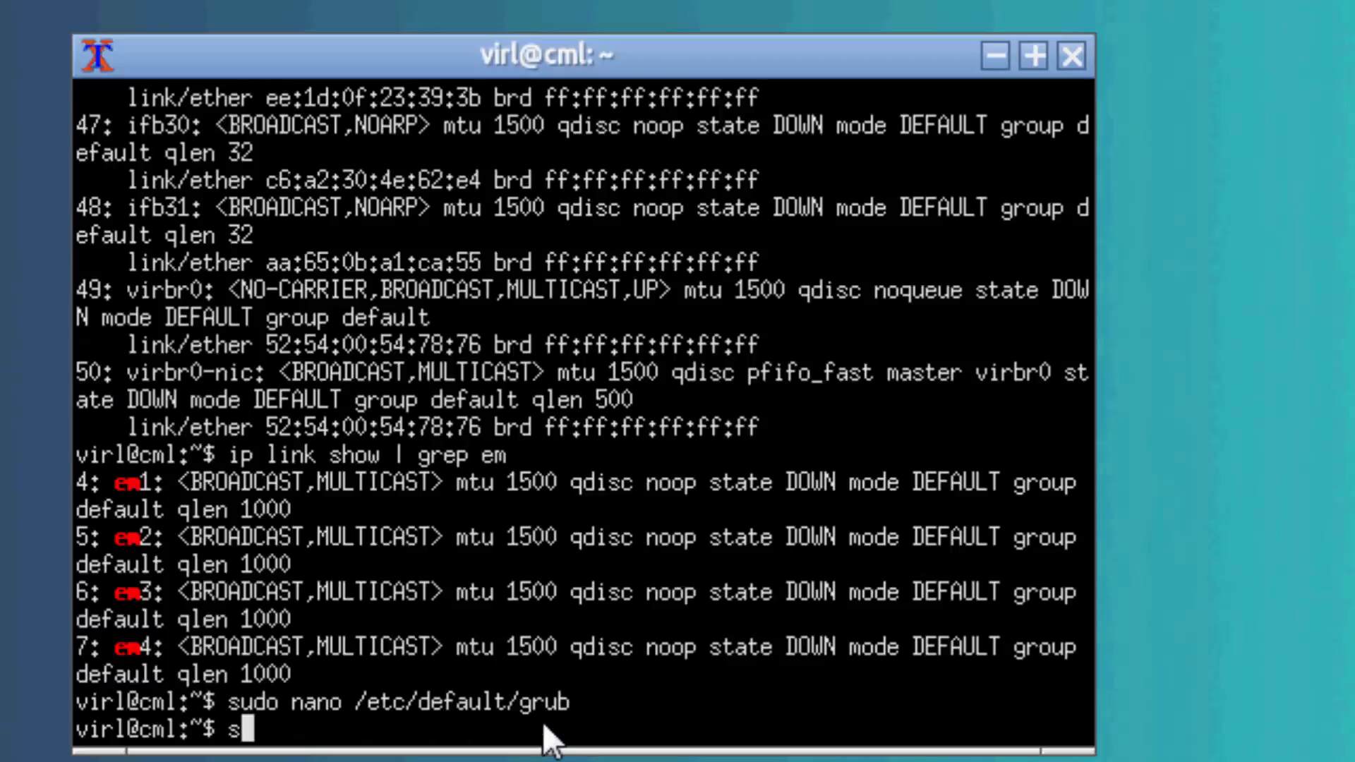
pyautogui.write('udo update')
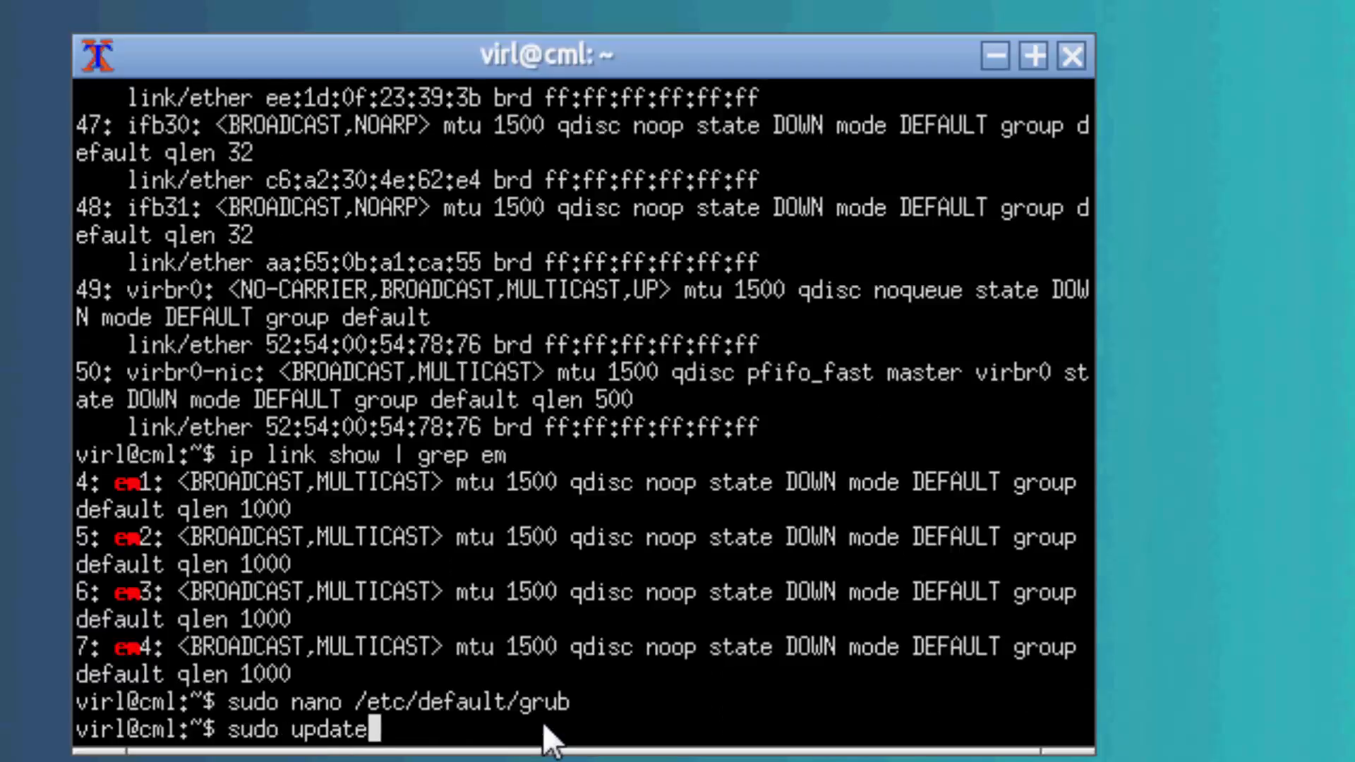
pyautogui.write('-gru')
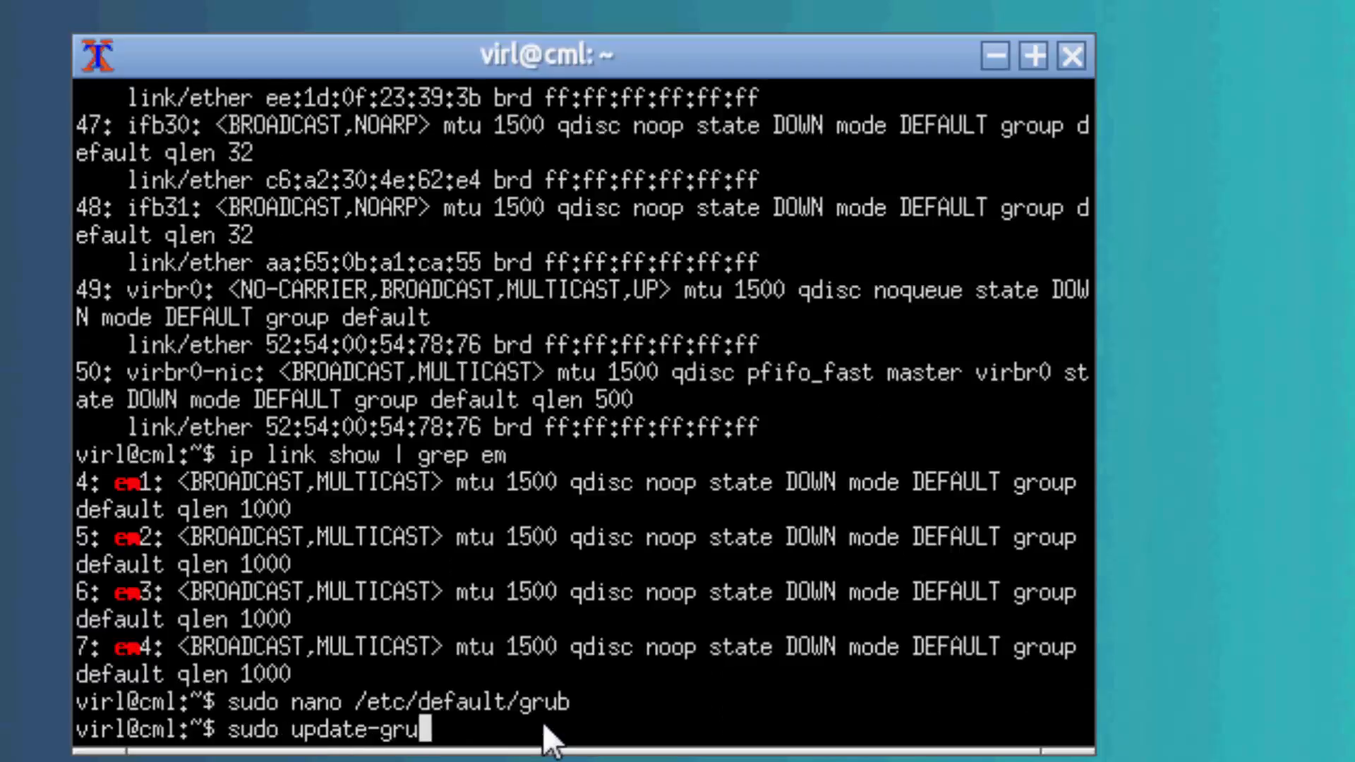
pyautogui.write('b')
pyautogui.press('Return')
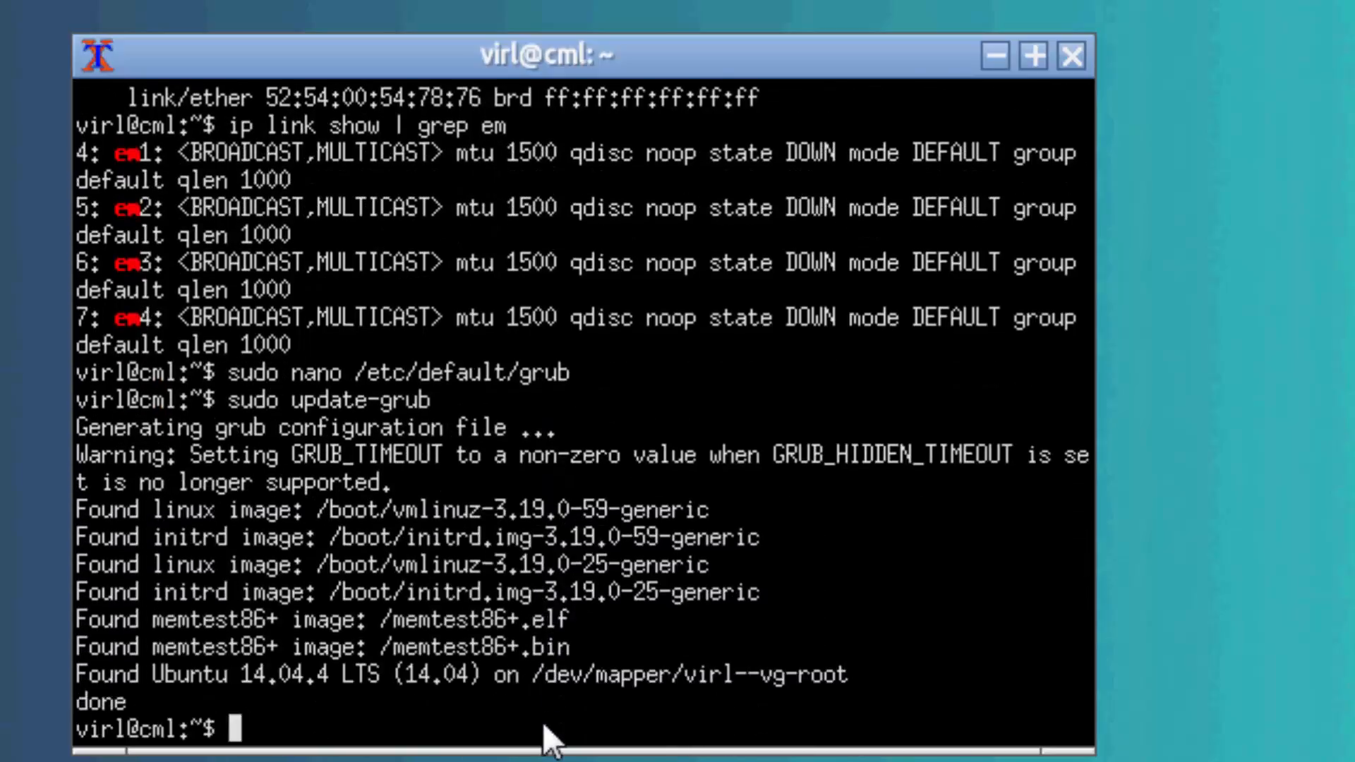
pyautogui.write('sudo reboot ')
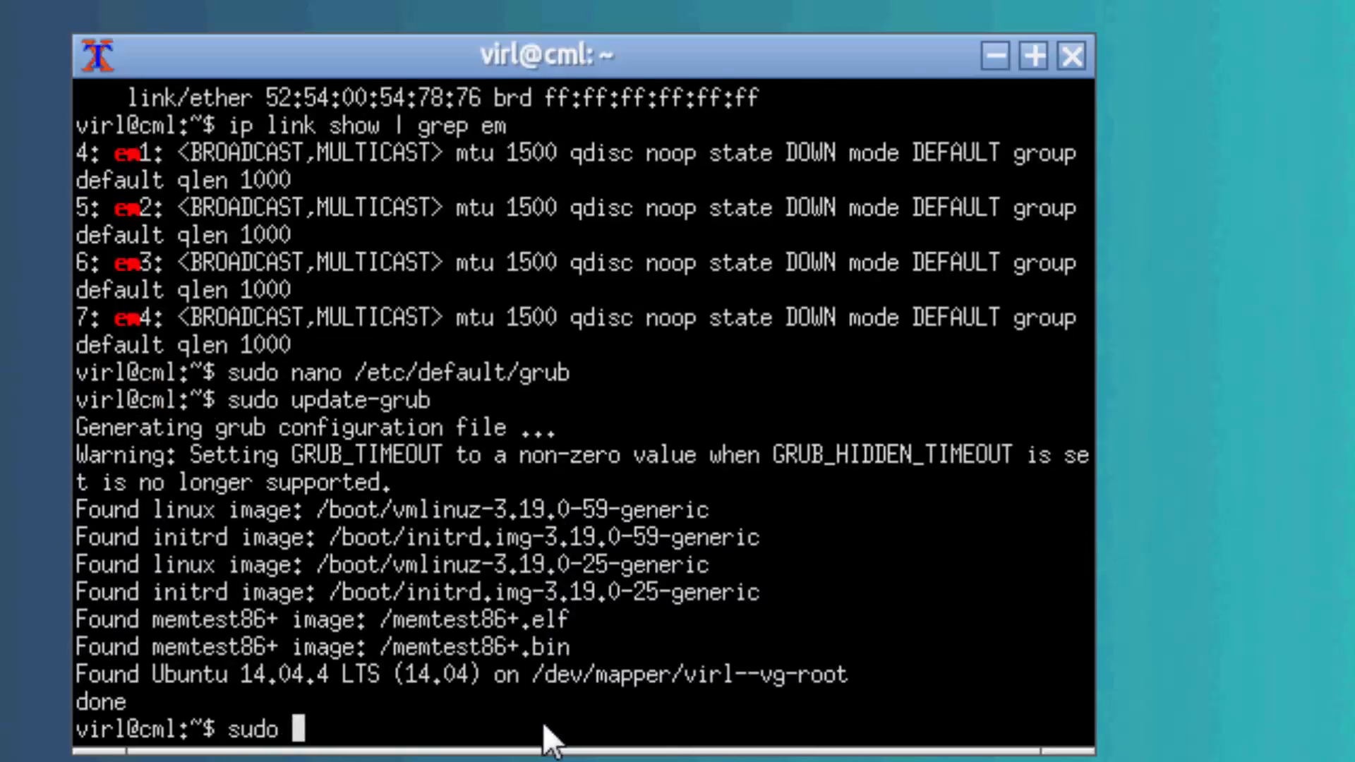
pyautogui.write('now')
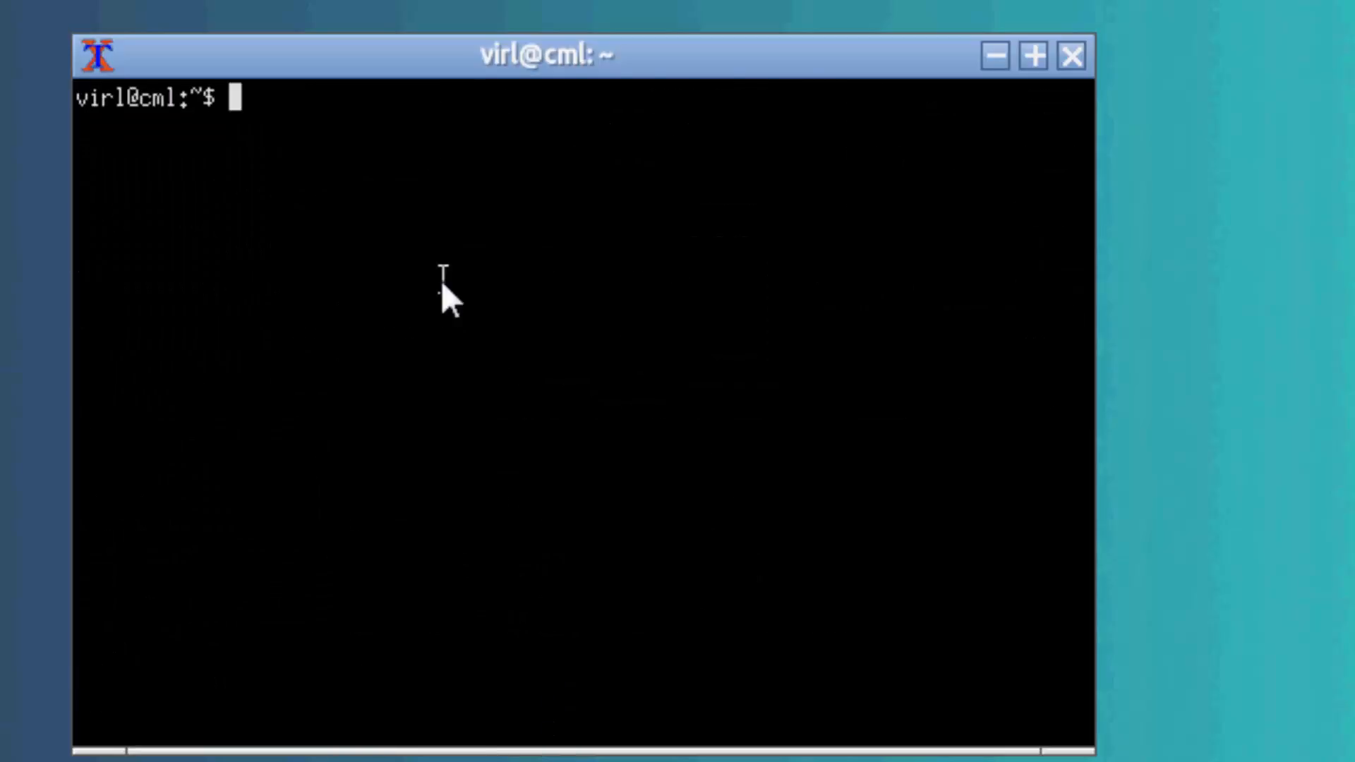
# List the eth interfaces on the rebooted server with "ifconfig | grep eth".
pyautogui.write('ifconfig')
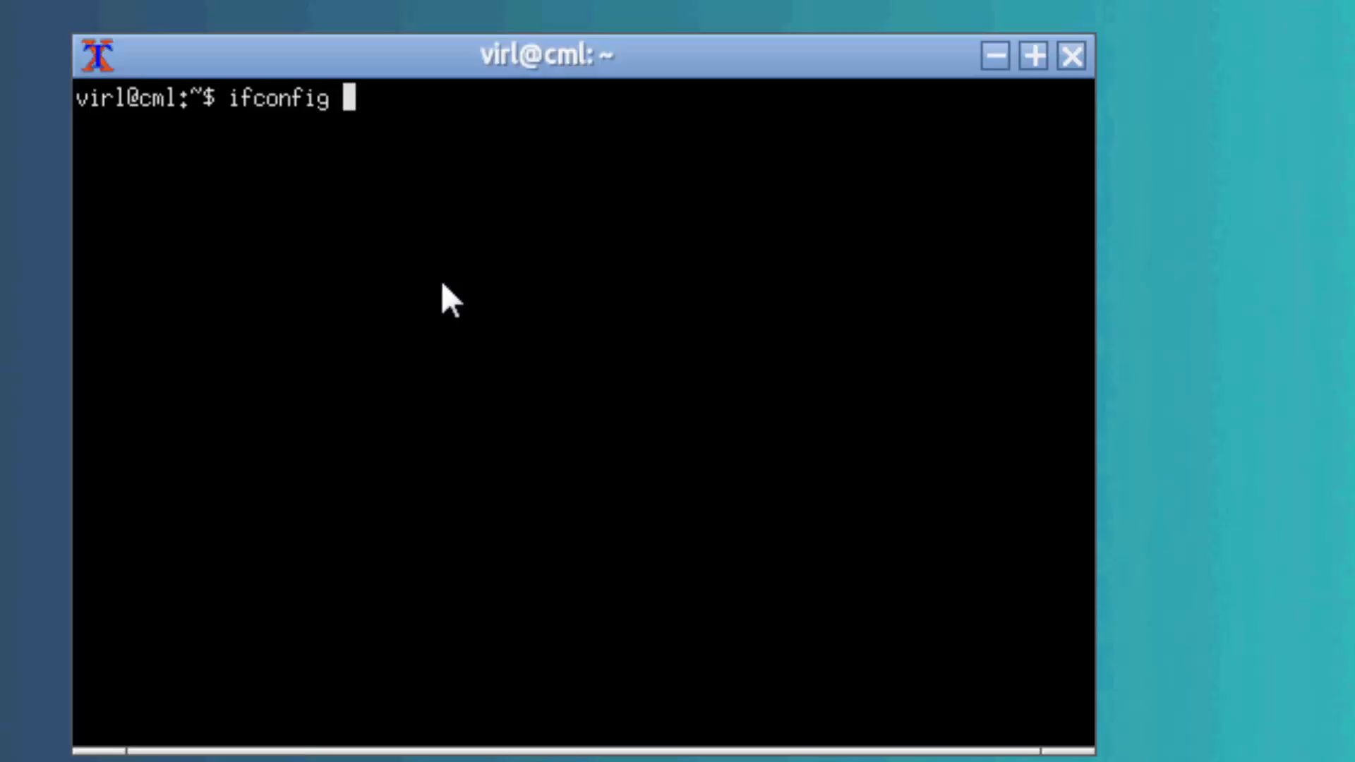
pyautogui.write(' | ')
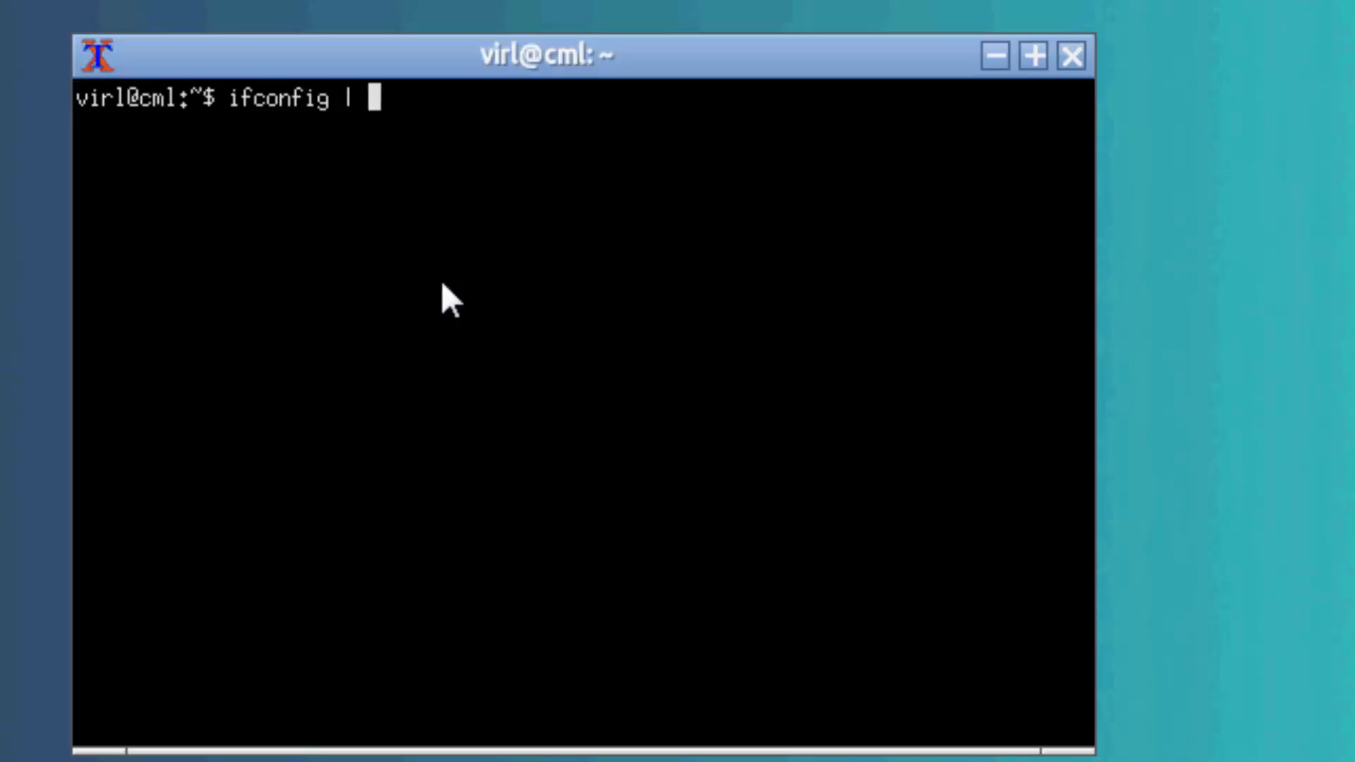
pyautogui.write('grep eth')
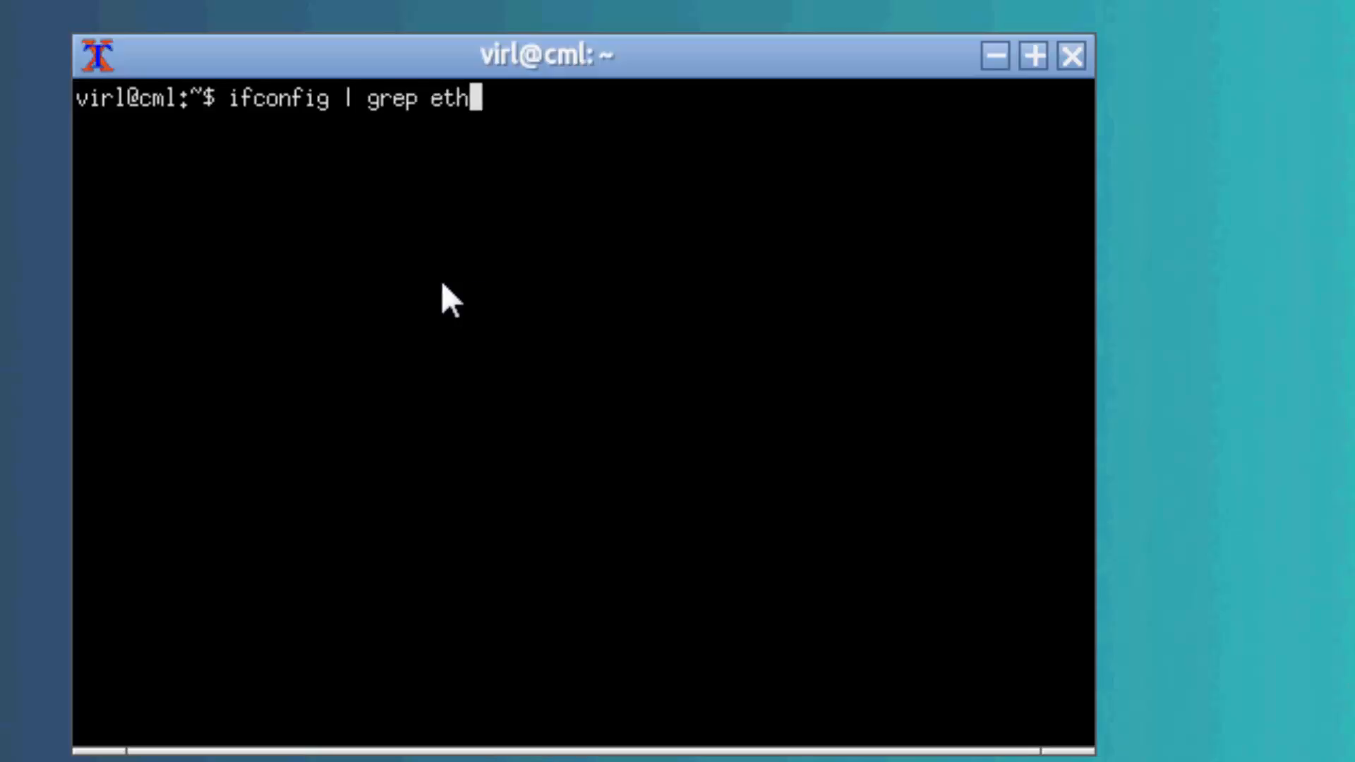
pyautogui.press('Return')
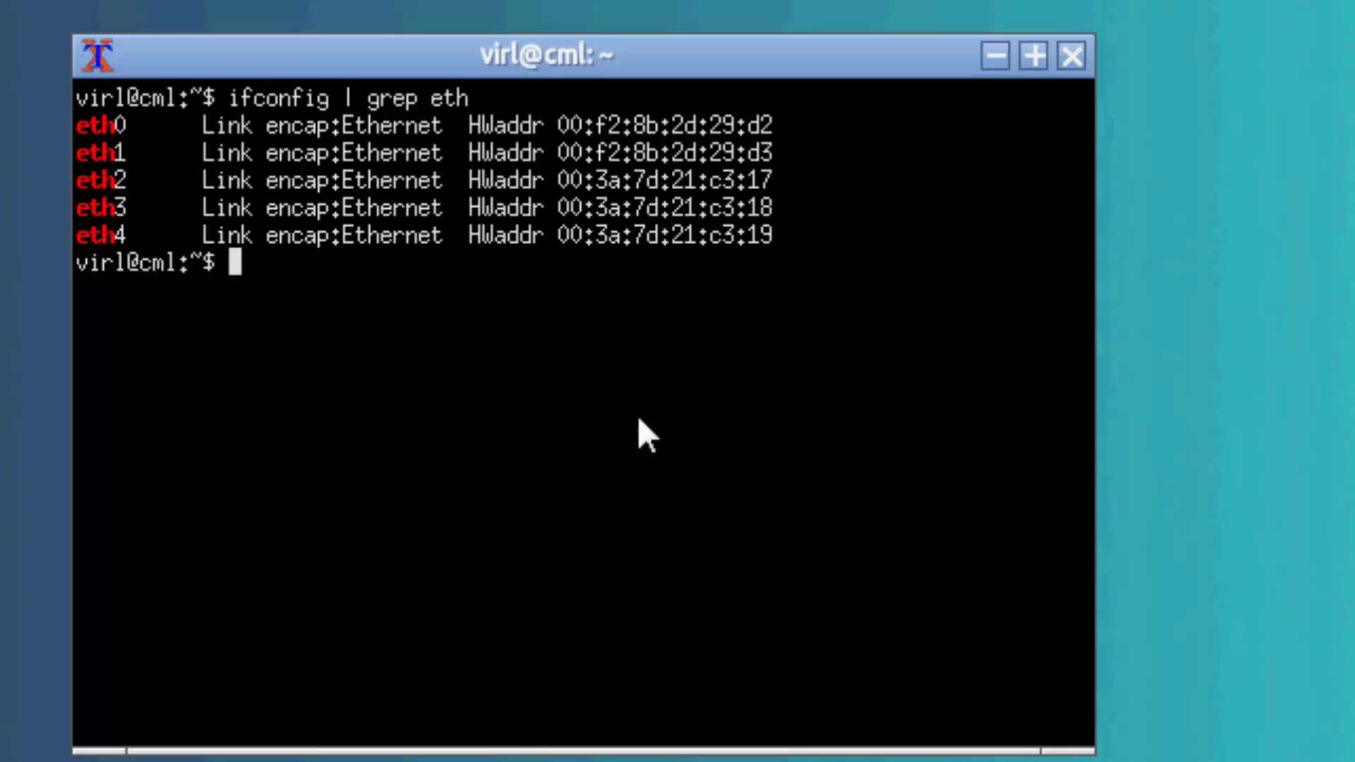
# Open the network interfaces file for editing with "sudo nano /etc/network/interfaces".
pyautogui.write('sudo nano ')
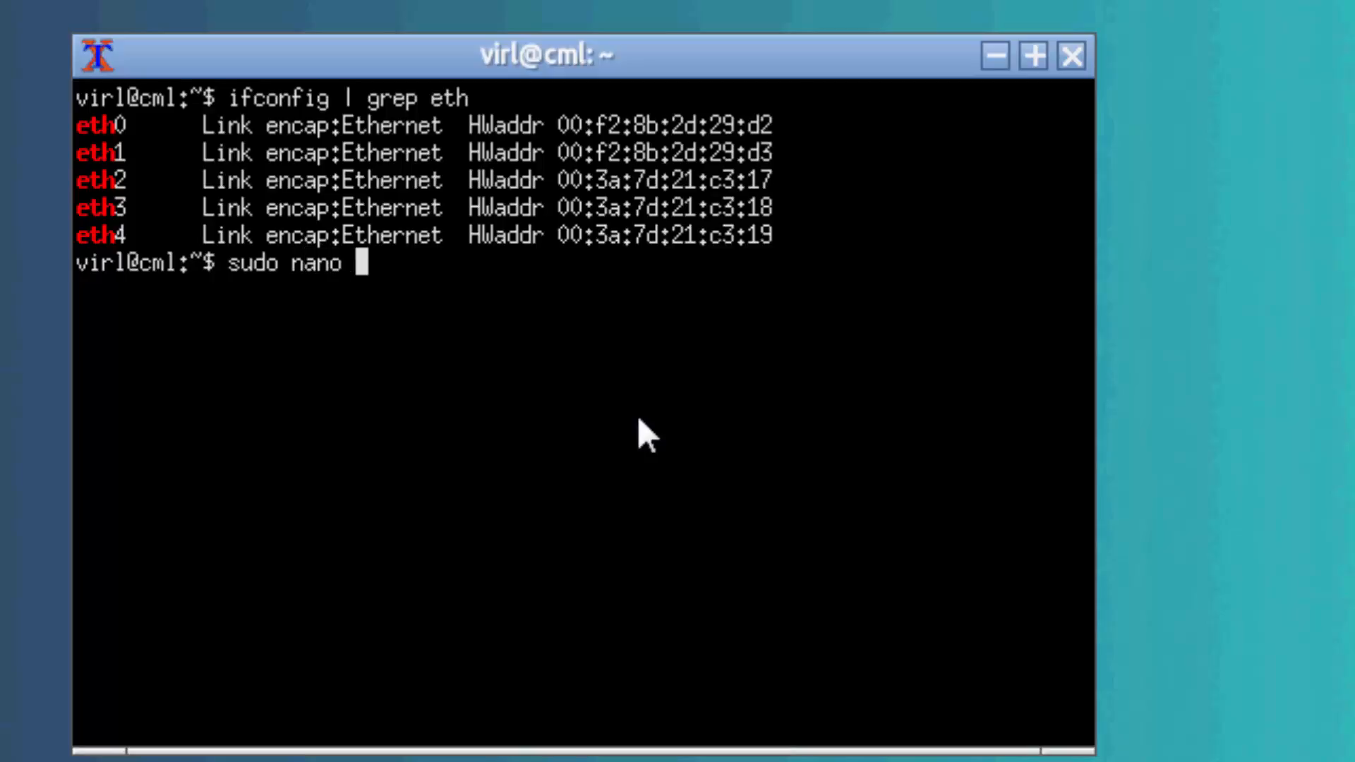
pyautogui.write('/etc/ne')
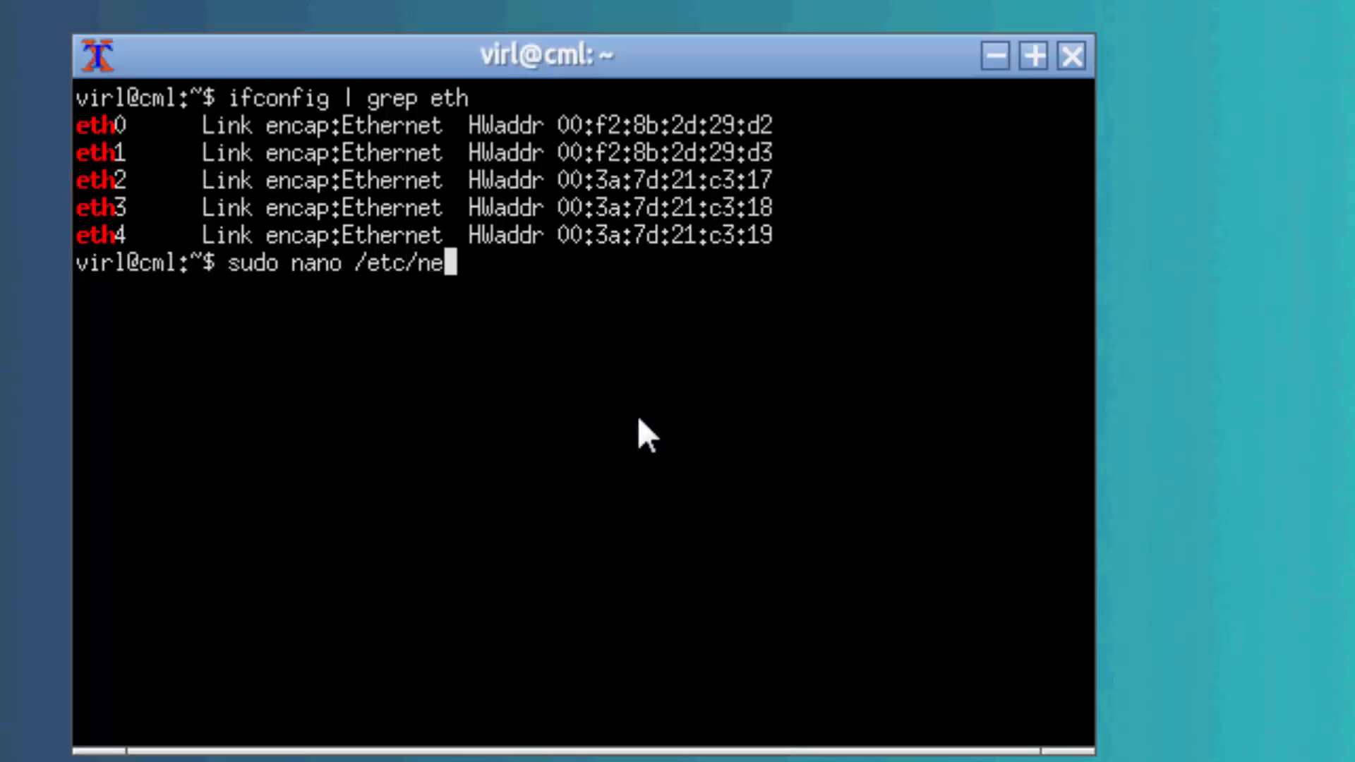
pyautogui.write('twork')
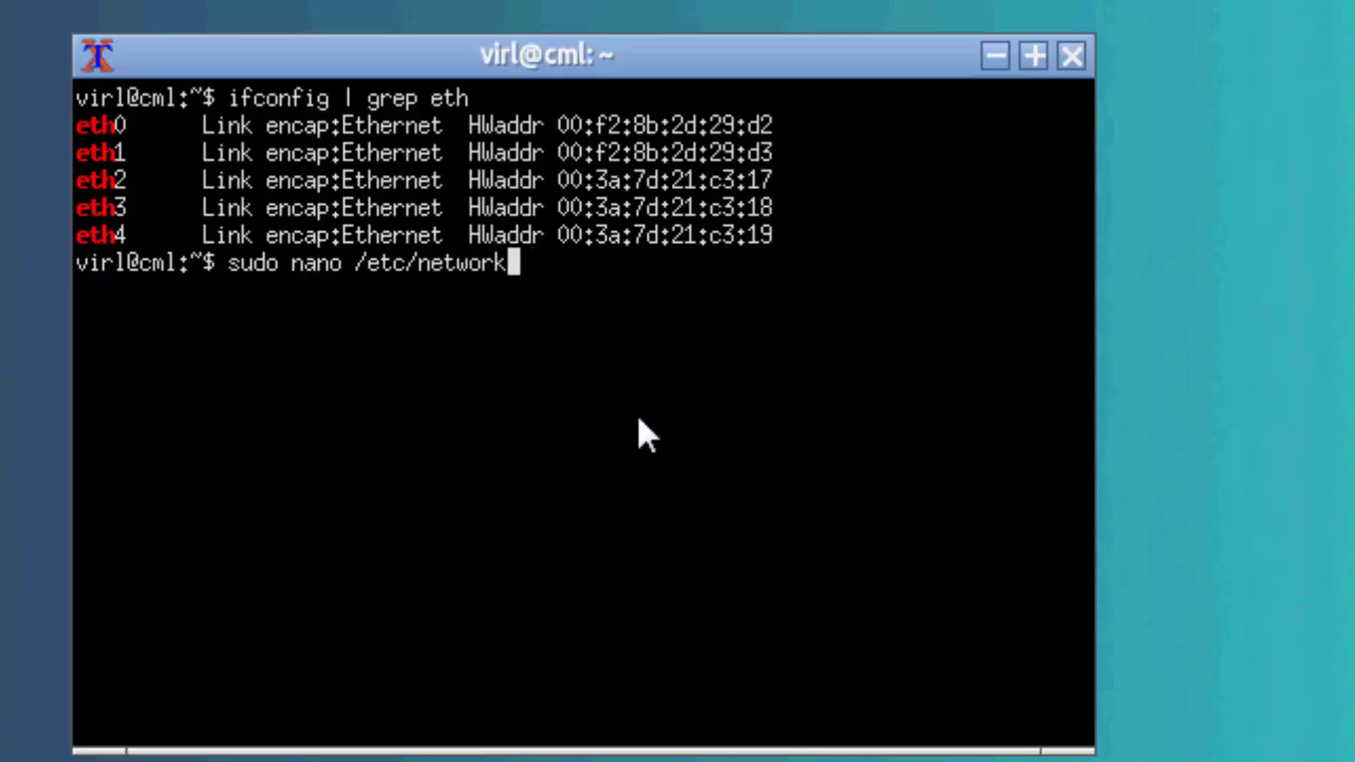
pyautogui.write('/interfaces')
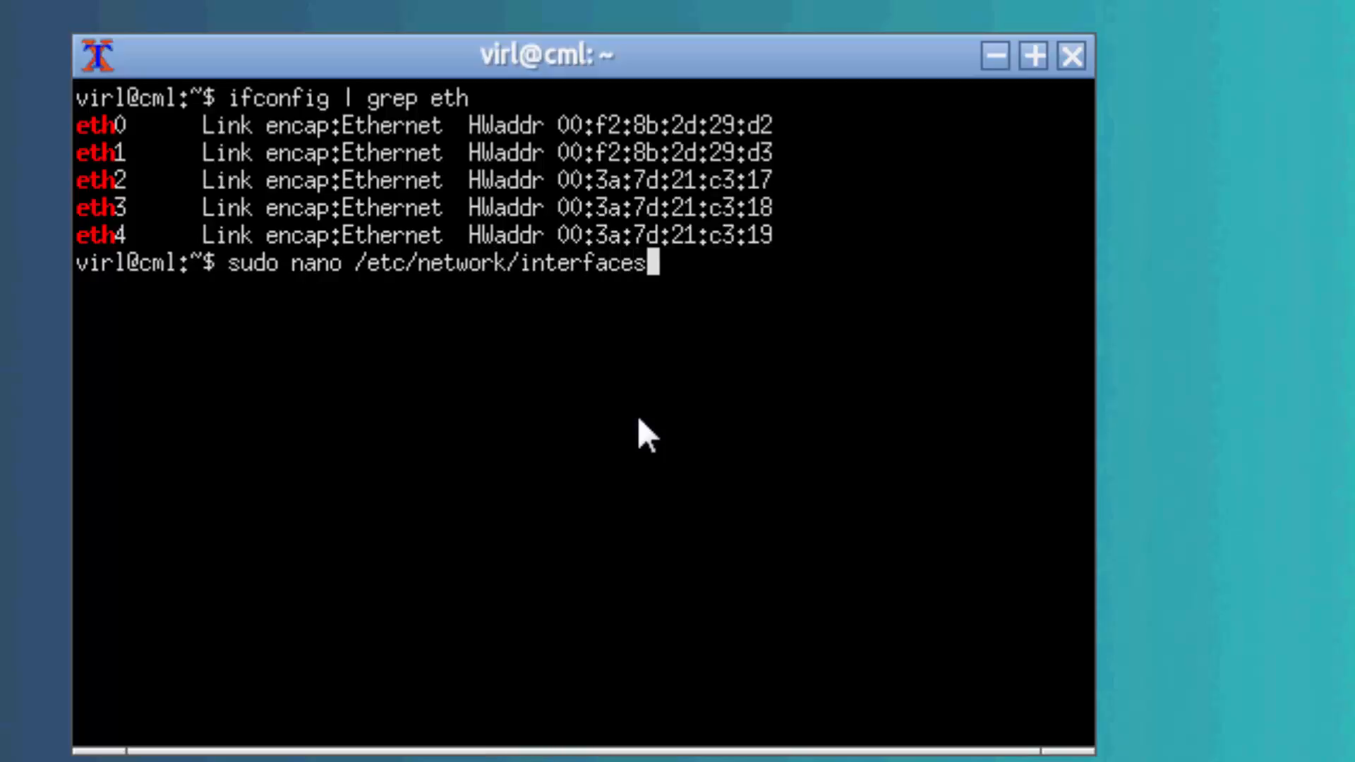
pyautogui.press('Return')
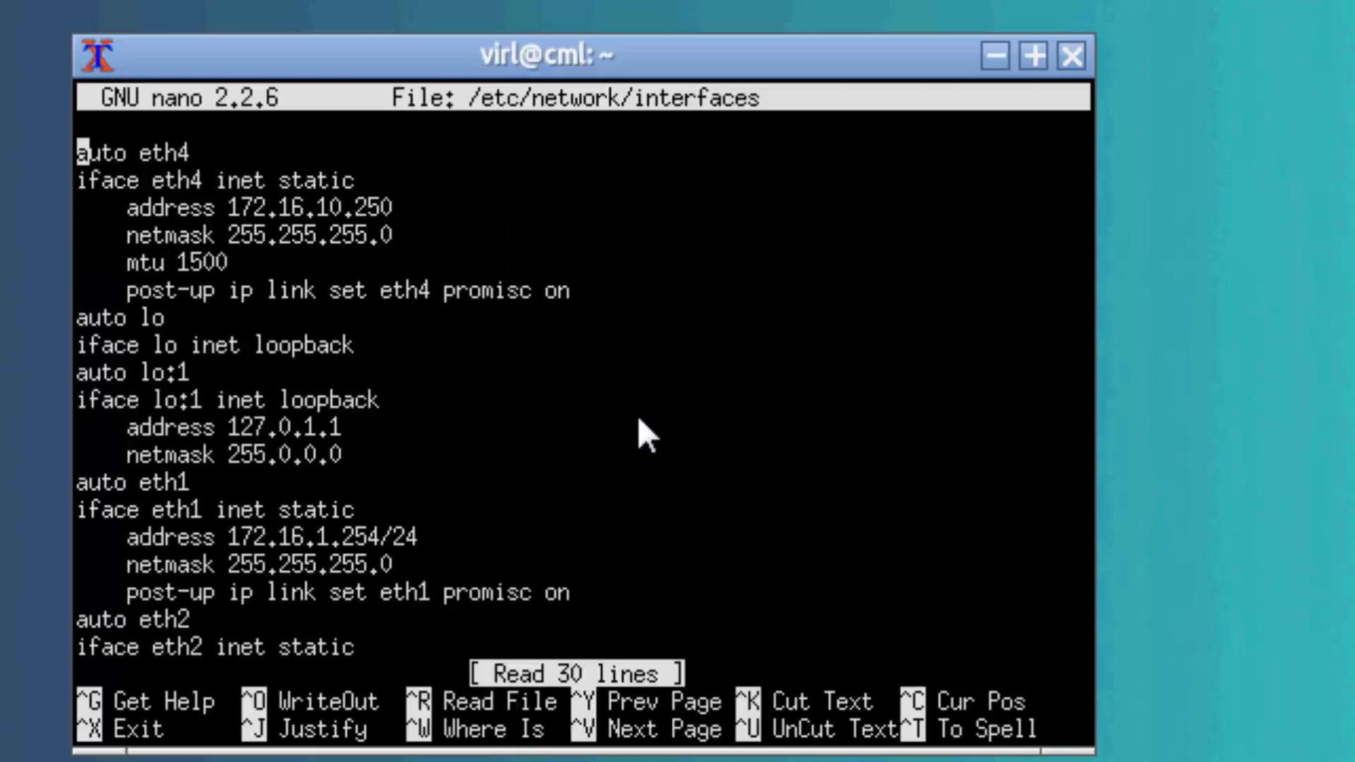
# Change the eth0 interface definition at the end of the file from dhcp to static.
pyautogui.press('Down')
pyautogui.press('Down')
pyautogui.press('Down')
pyautogui.press('Down')
pyautogui.press('Down')
pyautogui.press('Down')
pyautogui.press('Down')
pyautogui.press('Down')
pyautogui.press('Down')
pyautogui.press('Down')
pyautogui.press('Down')
pyautogui.press('Down')
pyautogui.press('Down')
pyautogui.press('Down')
pyautogui.press('Down')
pyautogui.press('Down')
pyautogui.press('Down')
pyautogui.press('Down')
pyautogui.press('Down')
pyautogui.press('Down')
pyautogui.press('Down')
pyautogui.press('Down')
pyautogui.press('Down')
pyautogui.press('Down')
pyautogui.press('Down')
pyautogui.press('Down')
pyautogui.press('Down')
pyautogui.press('Down')
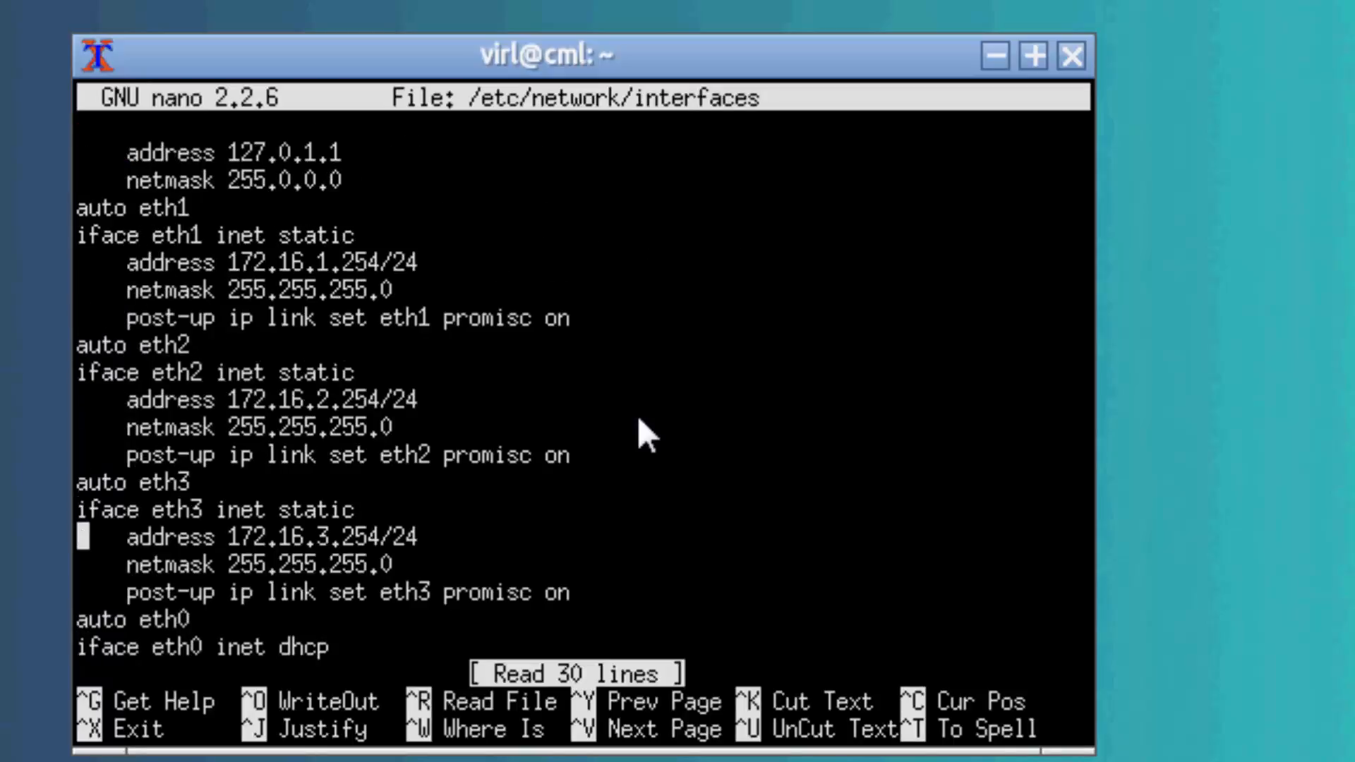
pyautogui.press('Up')
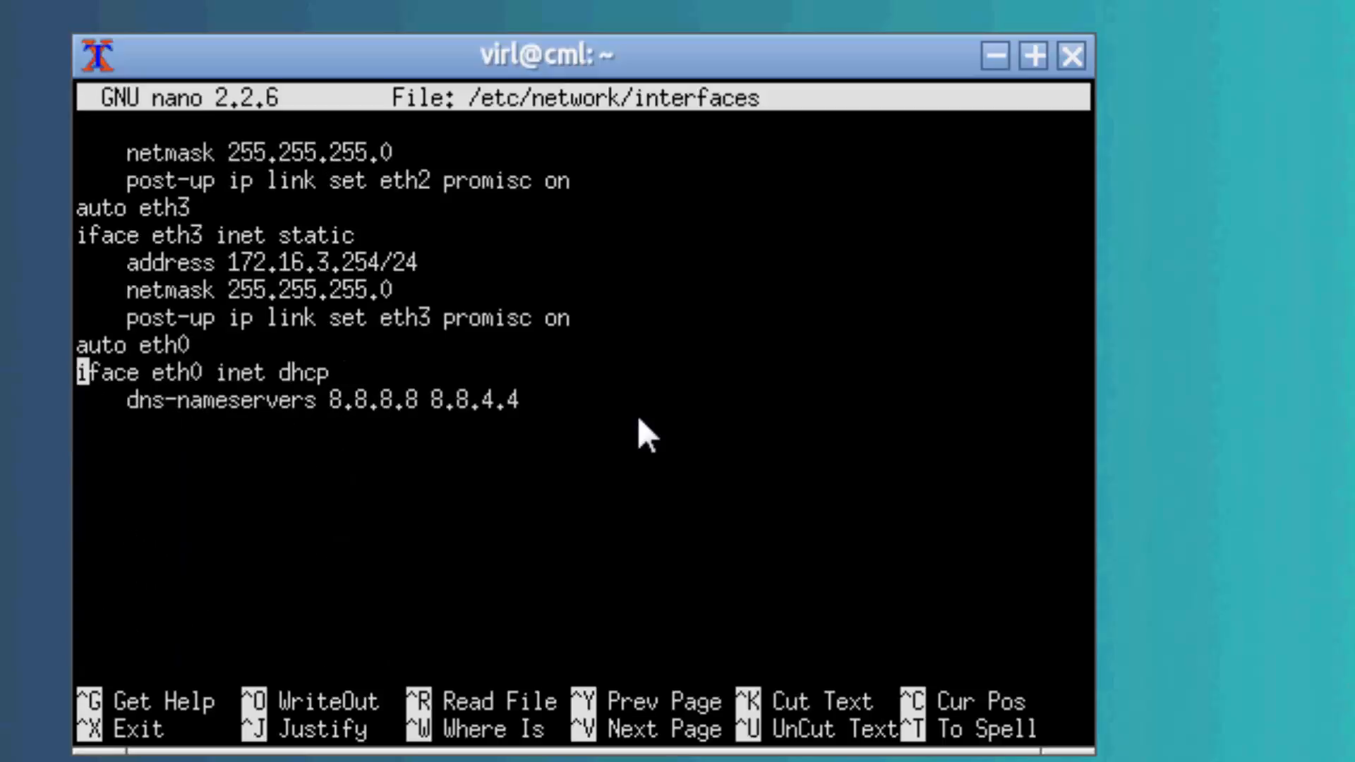
pyautogui.press('Down')
pyautogui.press('Left')
pyautogui.press('BackSpace')
pyautogui.press('BackSpace')
pyautogui.press('BackSpace')
pyautogui.press('BackSpace')
pyautogui.write('static')
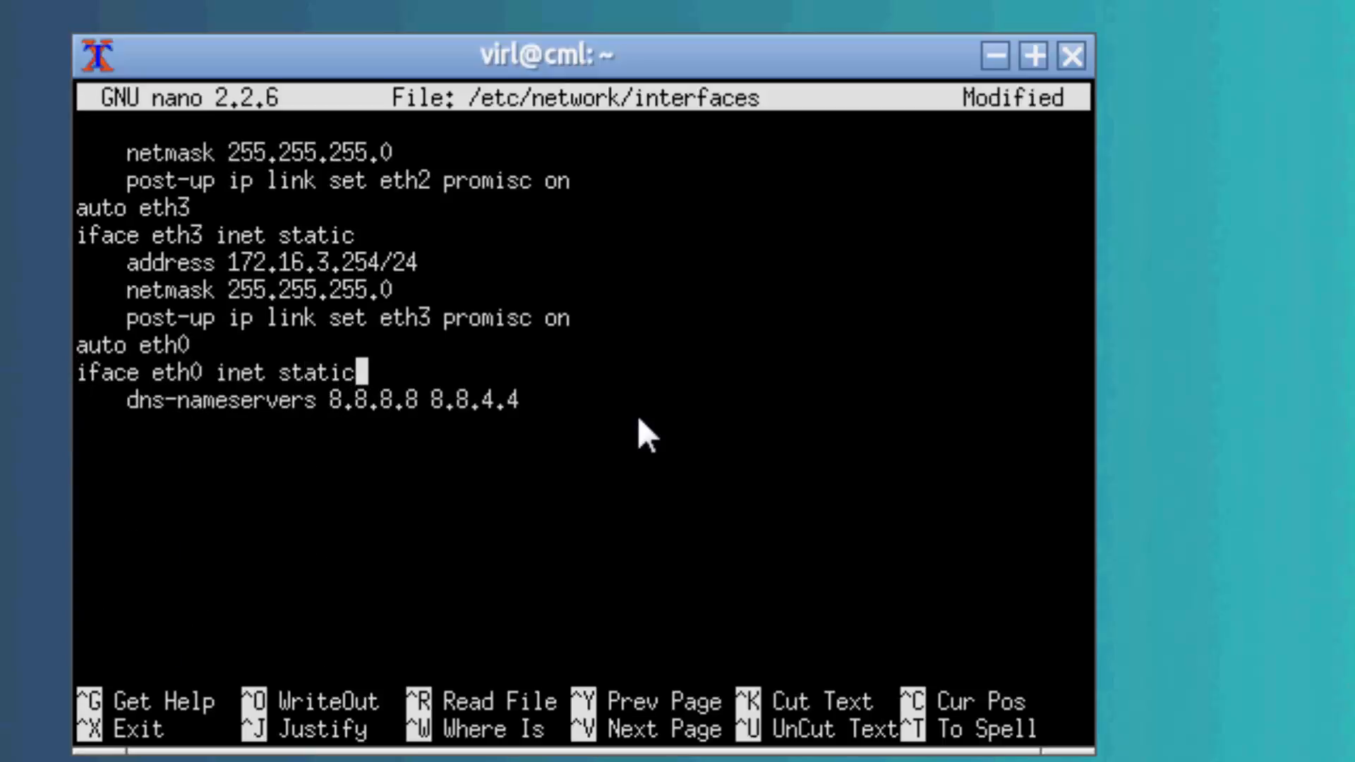
# Add the address 192.168.1.77 and netmask 255.255.255.0 as indented lines under the eth0 static definition.
pyautogui.press('Return')
pyautogui.write('addre')
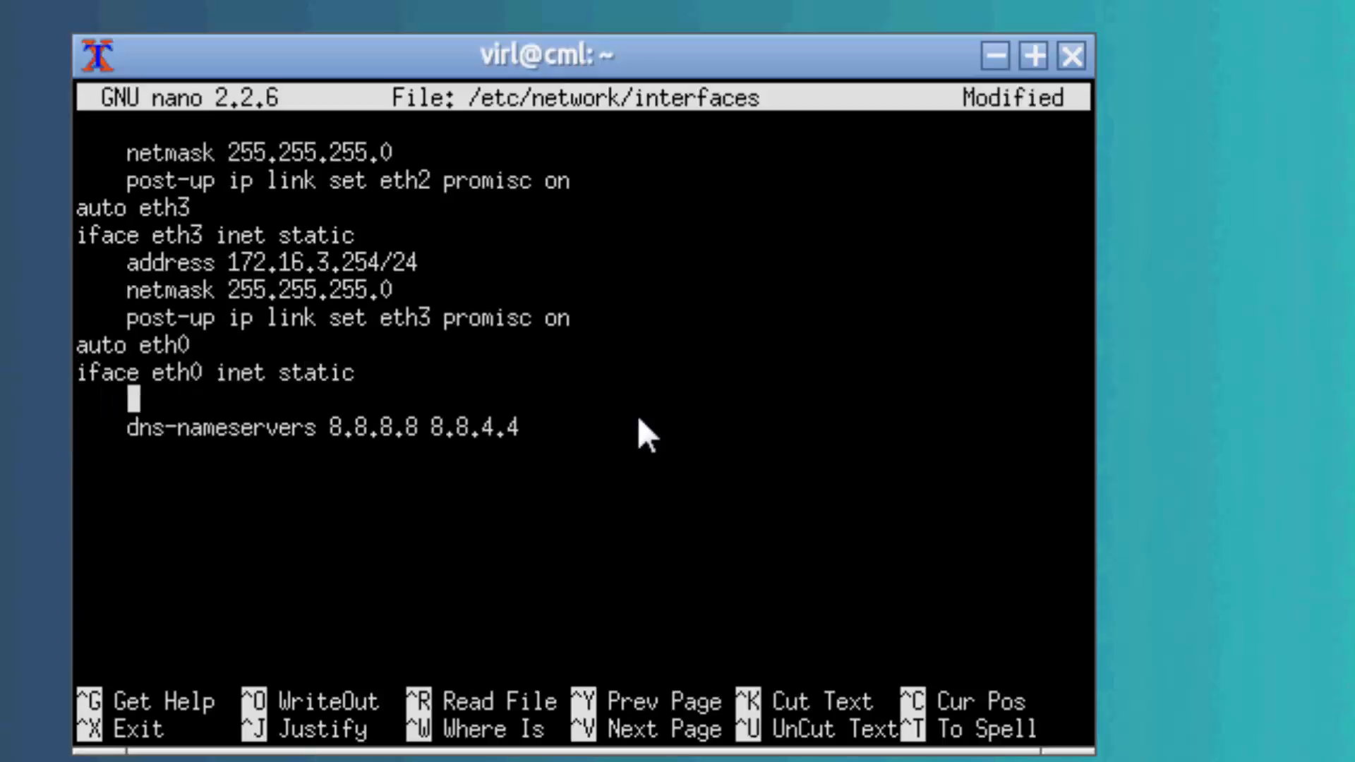
pyautogui.write('ss 1')
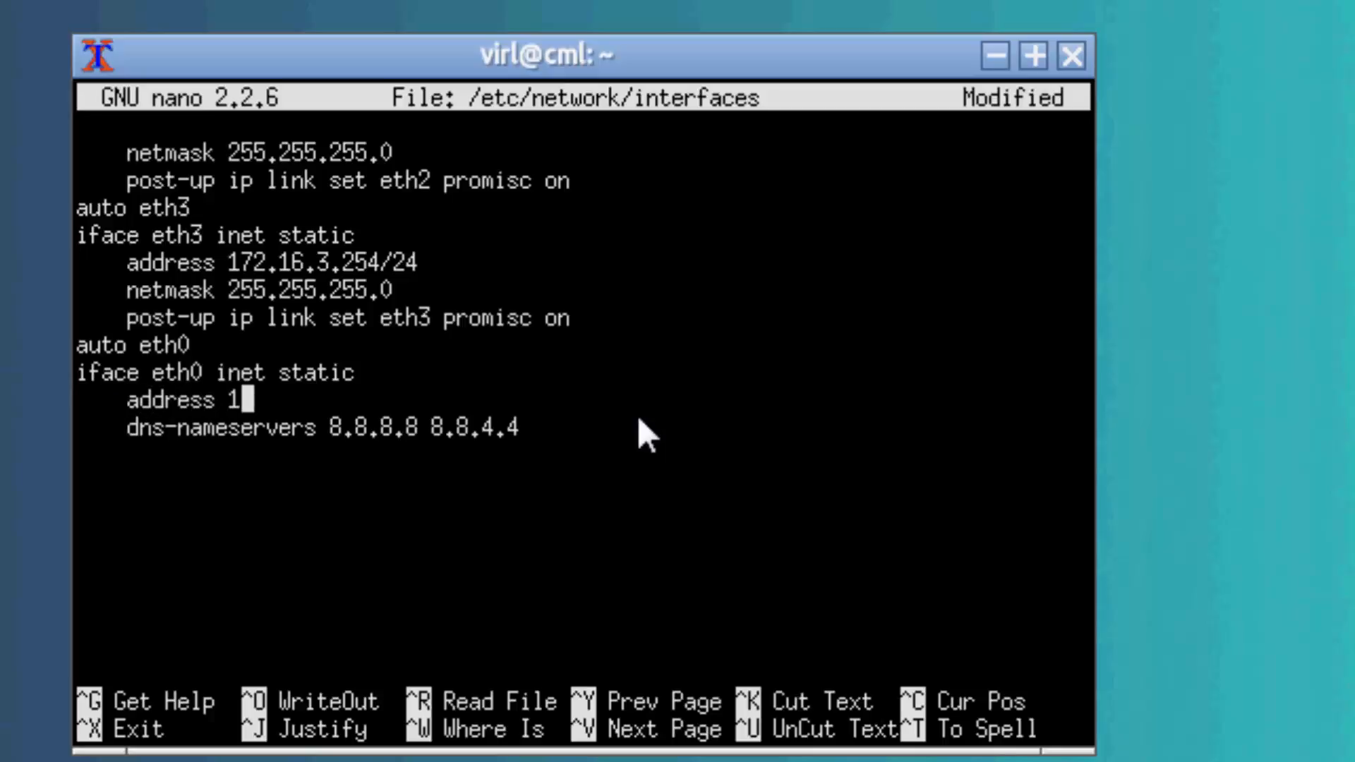
pyautogui.write('92.168.1.77')
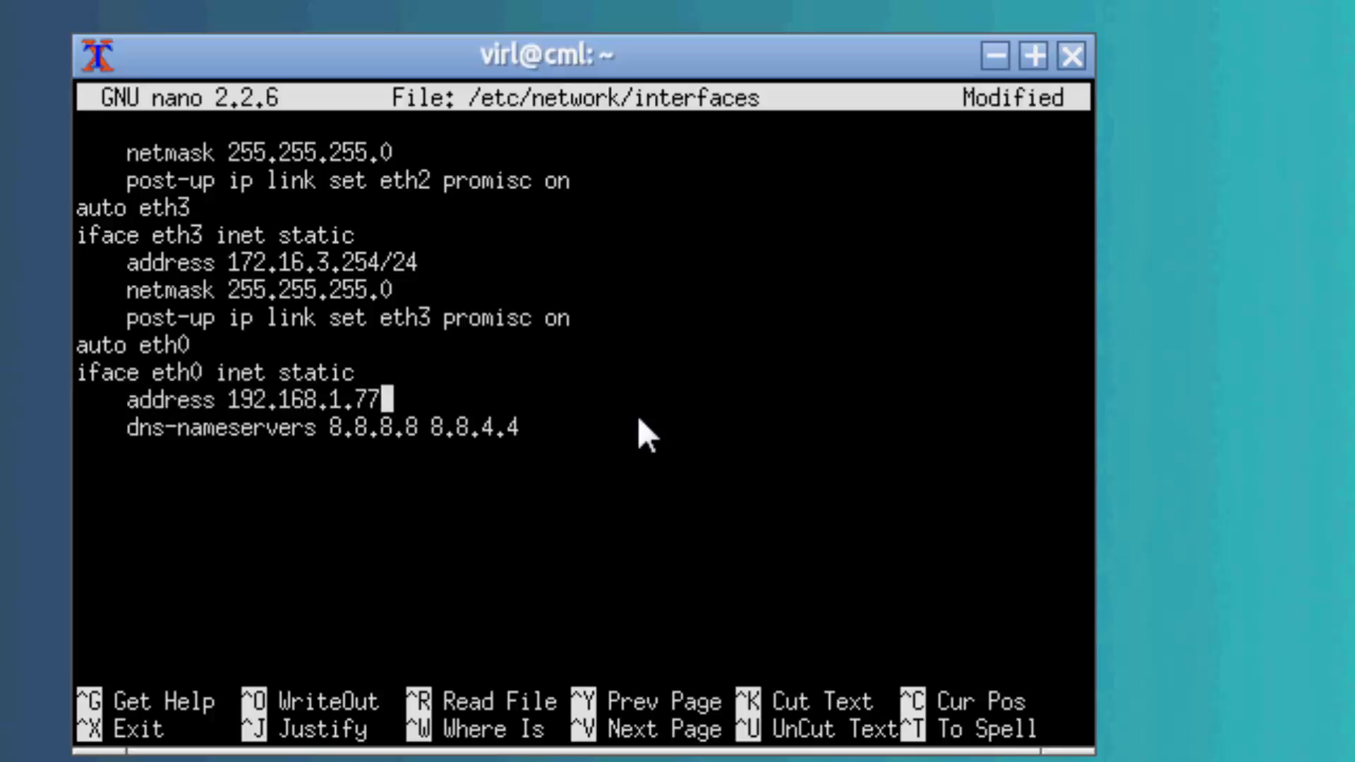
pyautogui.press('Return')
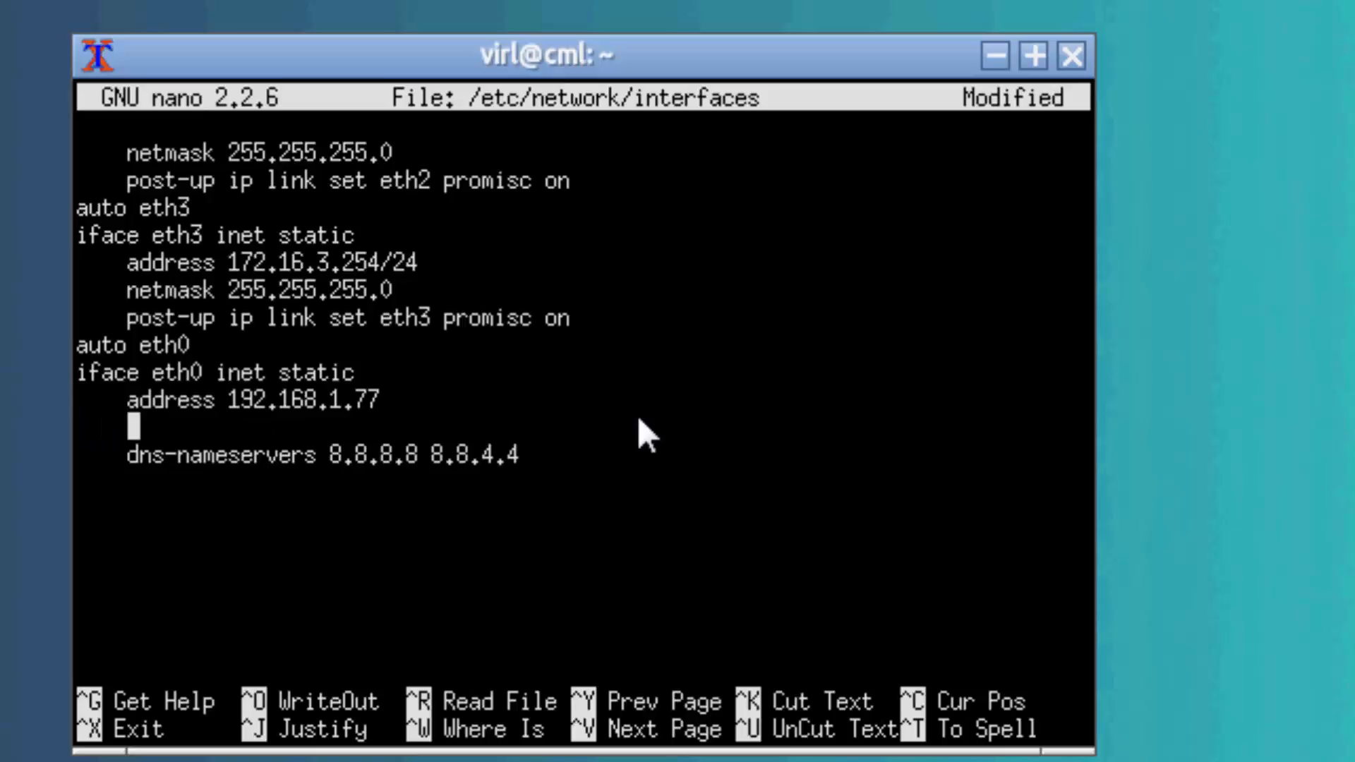
pyautogui.write('netmask')
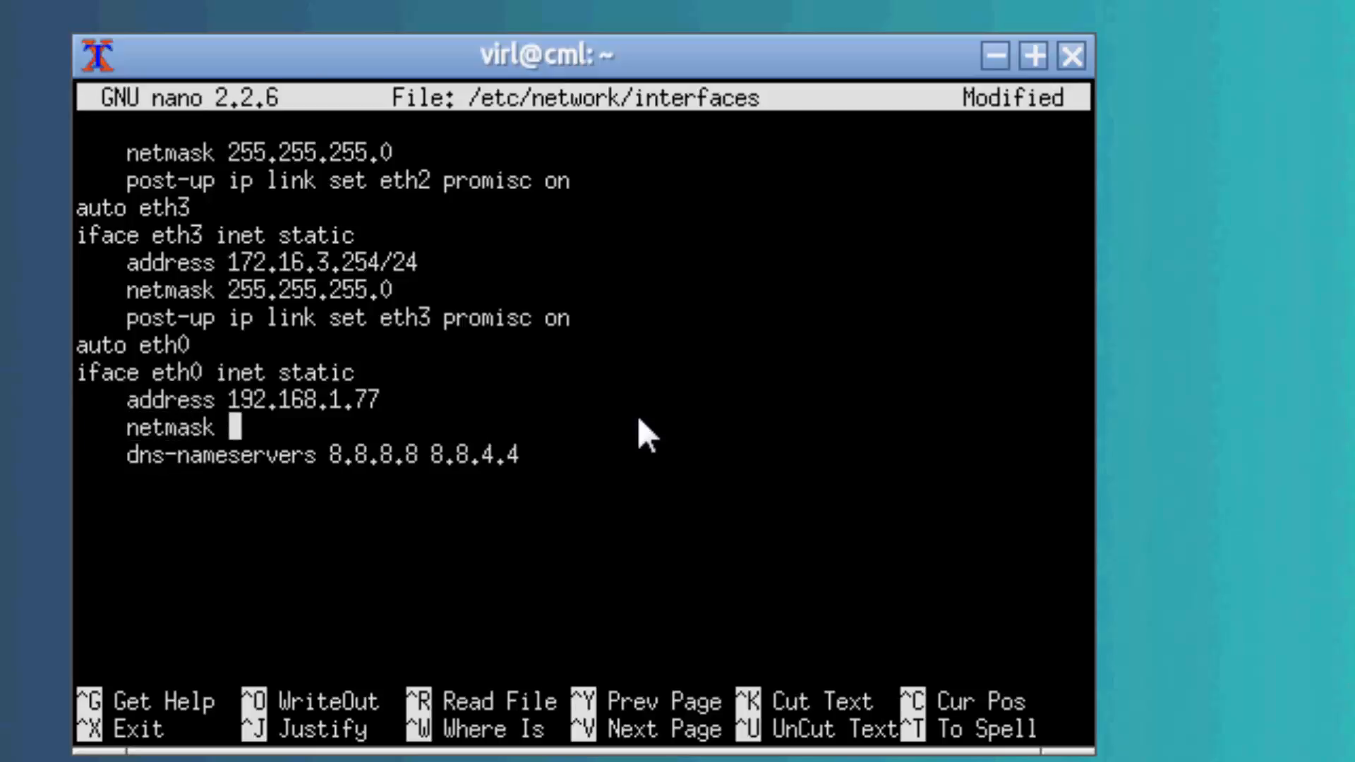
pyautogui.write(' 255.255.255.0')
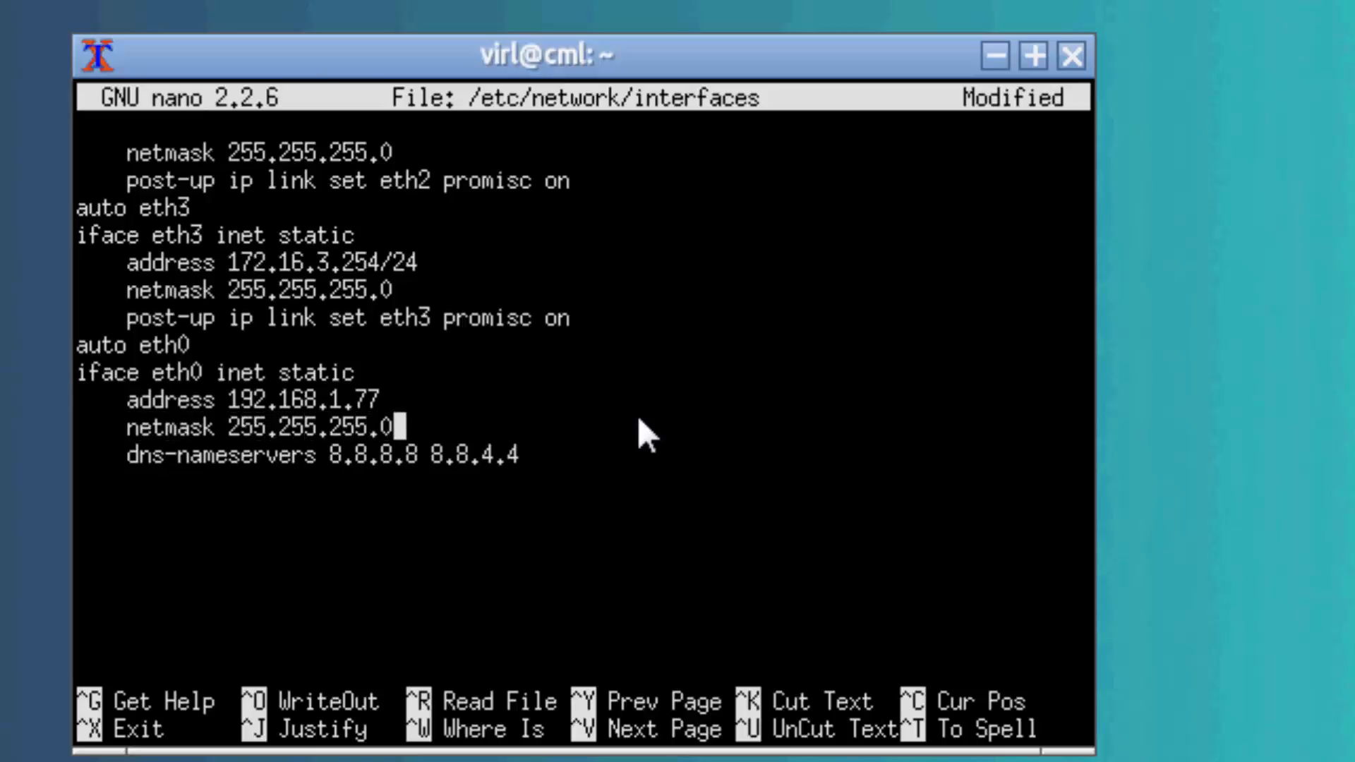
# Add the gateway 192.168.1.1 below the eth0 netmask, and save /etc/network/interfaces on leaving the editor.
pyautogui.press('Return')
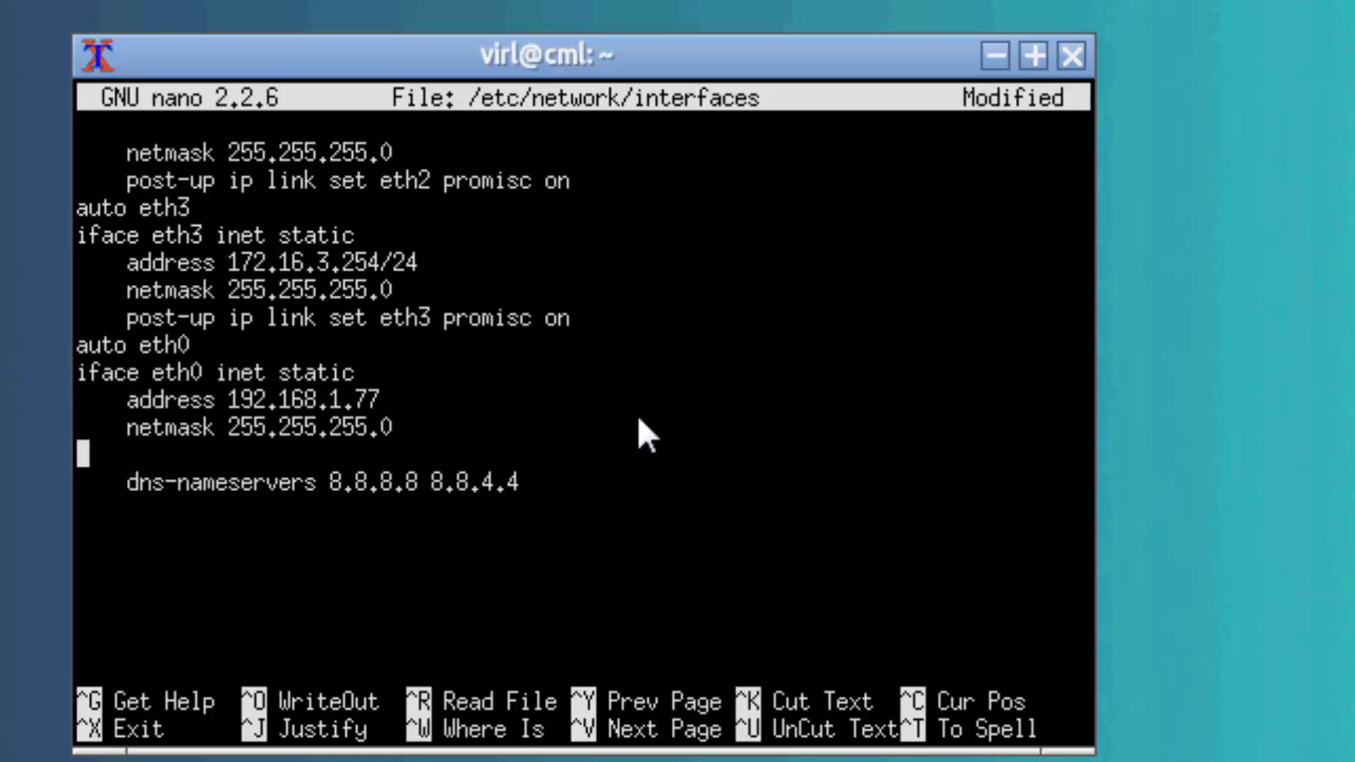
pyautogui.write('gateway ')
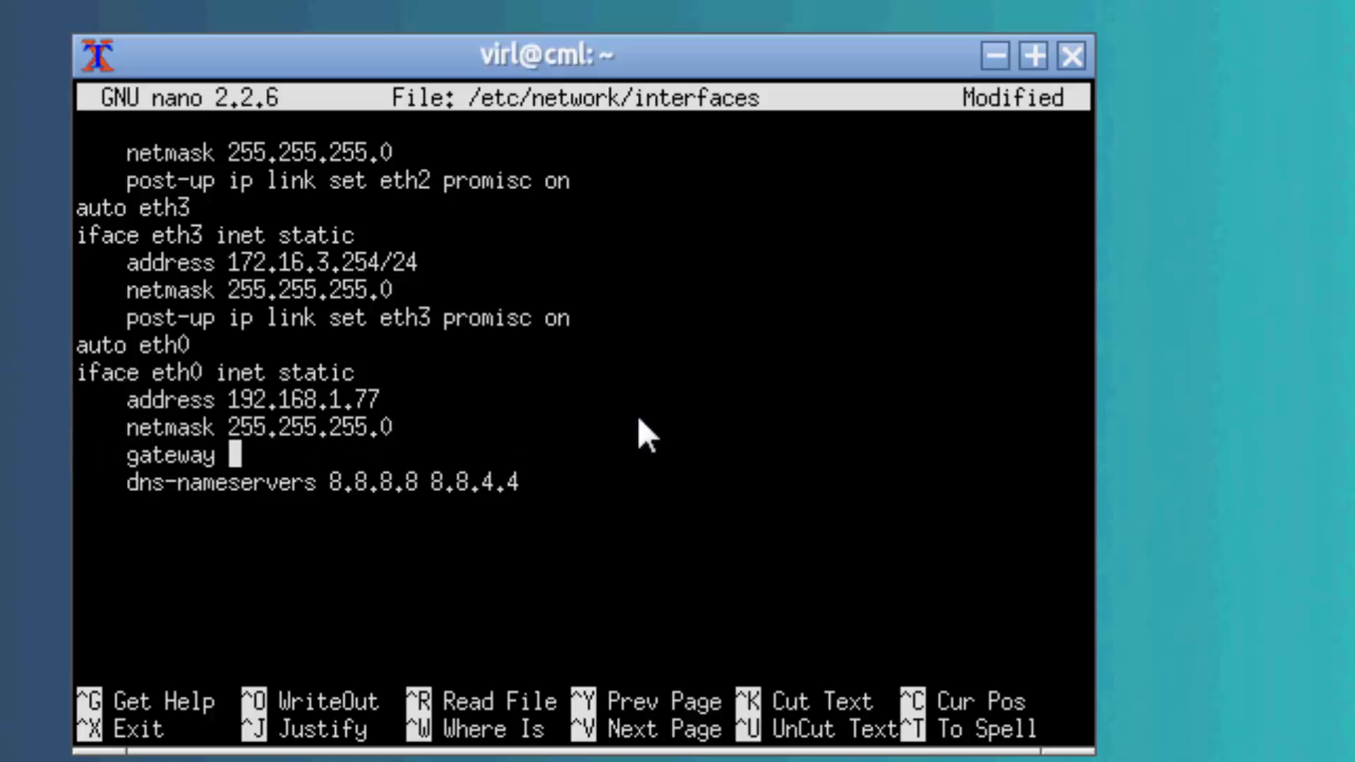
pyautogui.write('192.168.1.1')
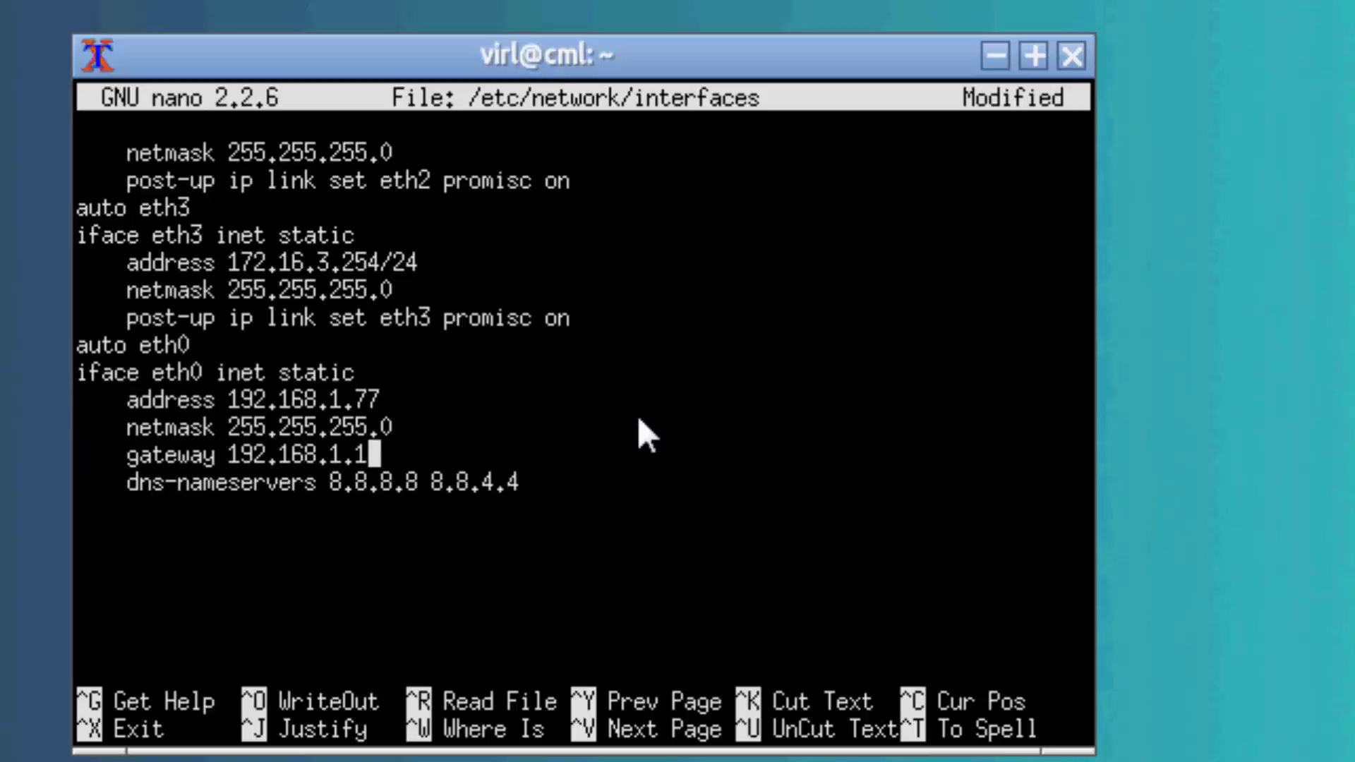
pyautogui.hotkey('ctrl', 'x')
pyautogui.press('y')
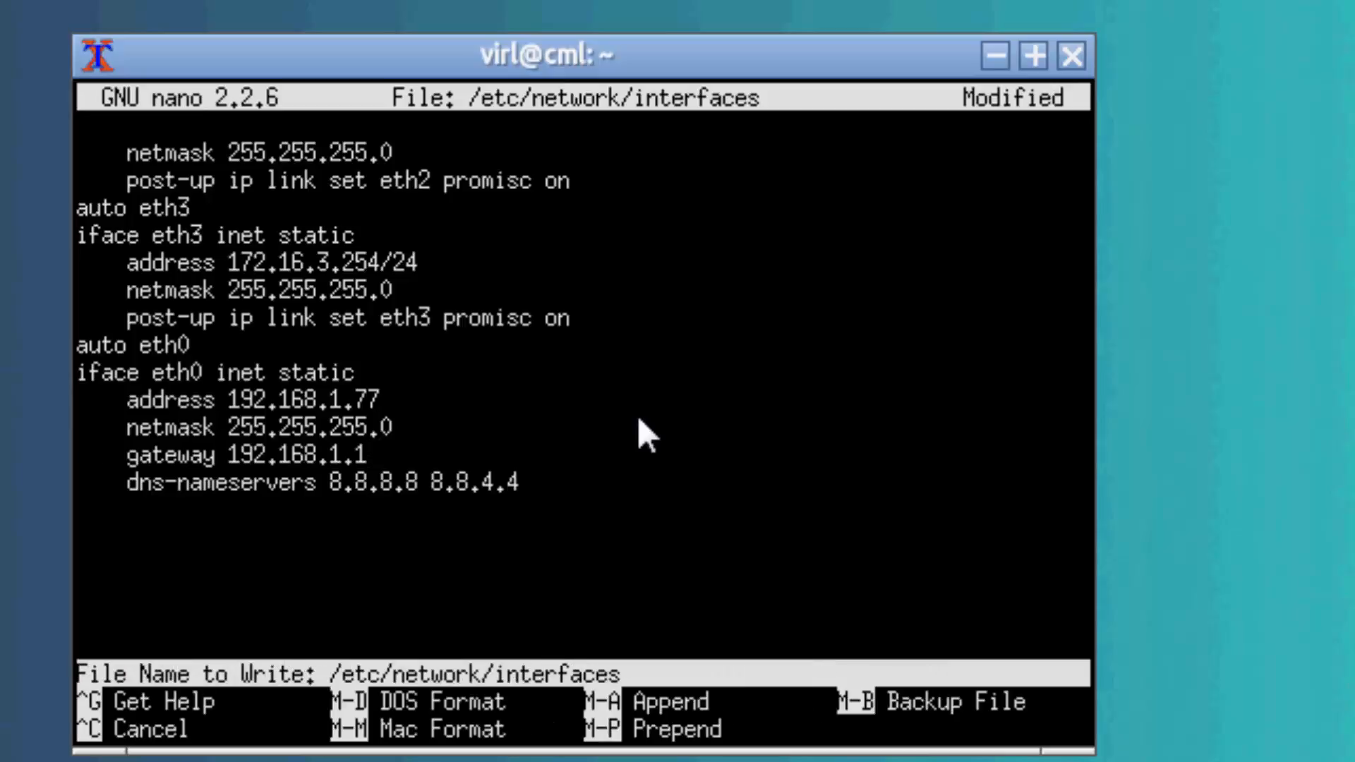
pyautogui.press('Return')
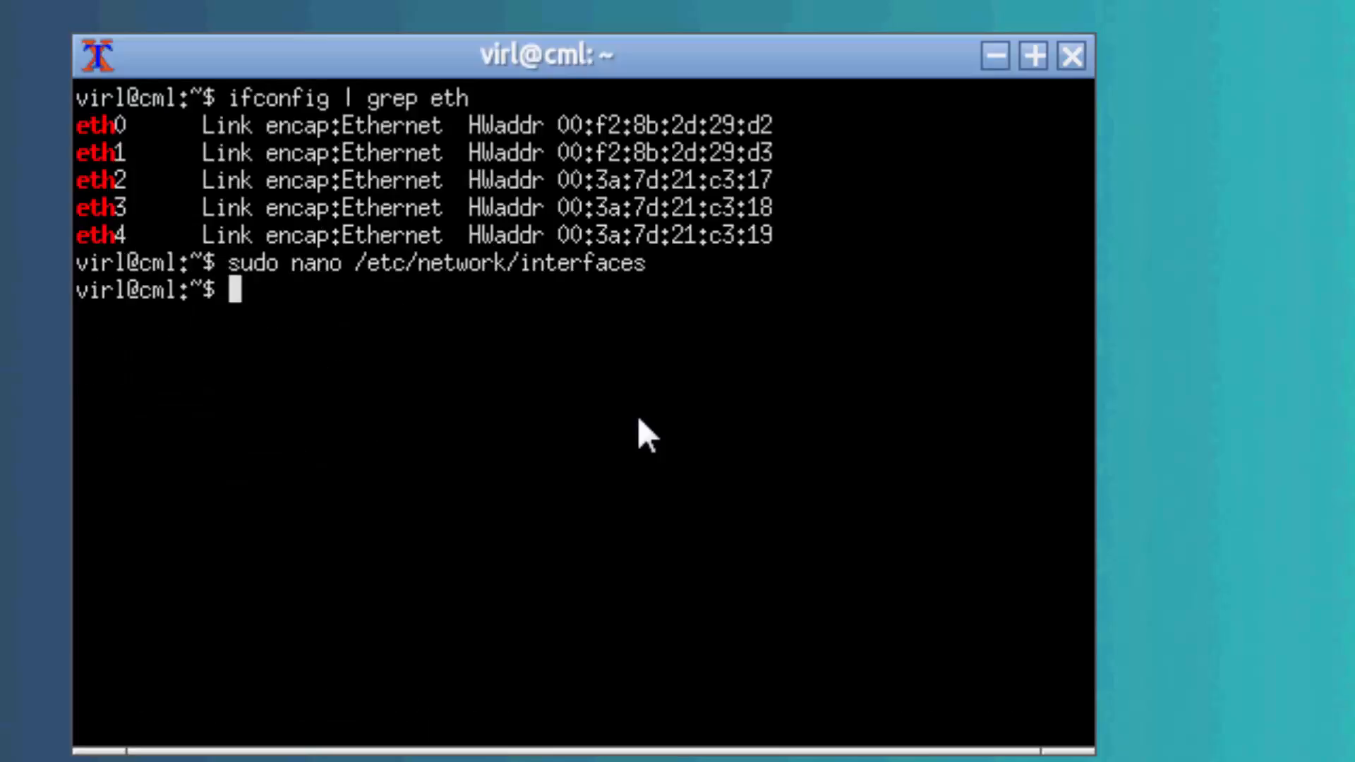
# Restart the server with "sudo reboot now".
pyautogui.write('su')
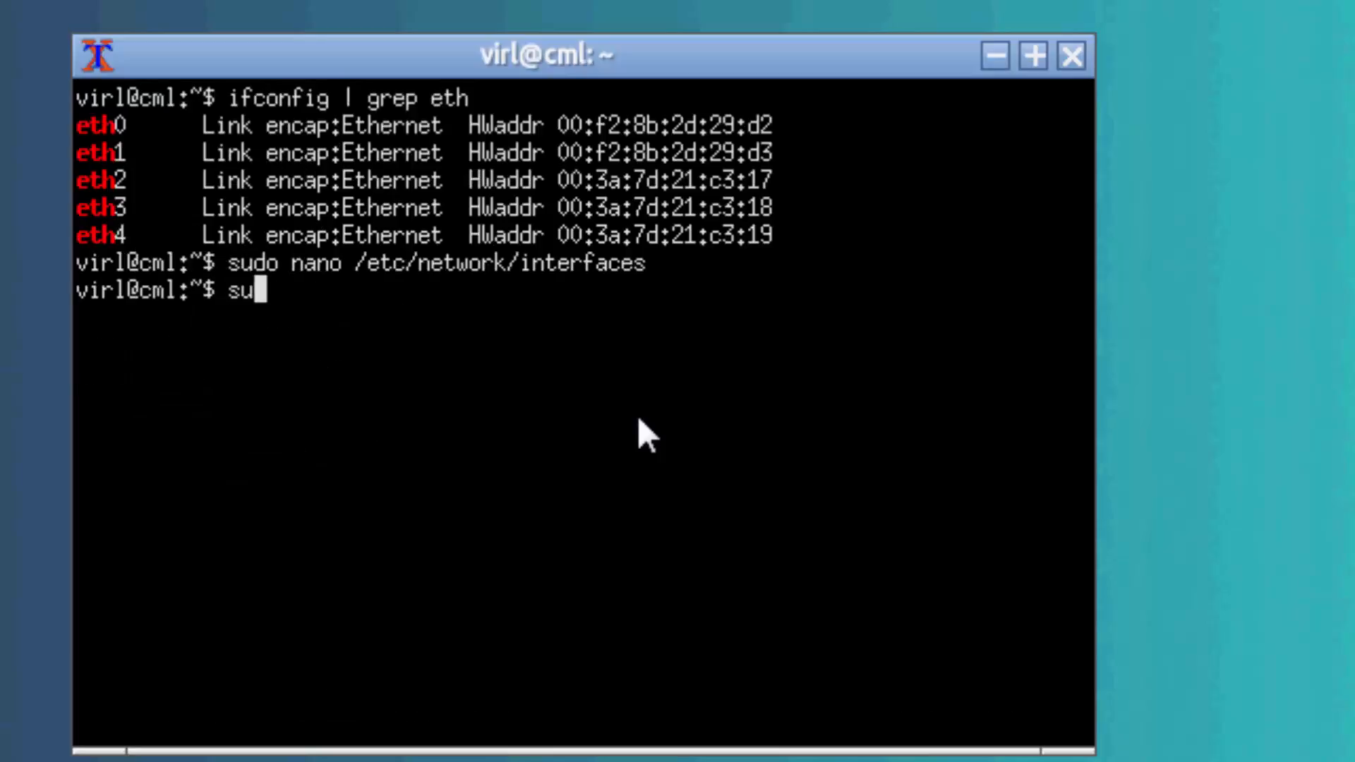
pyautogui.write('do rebo')
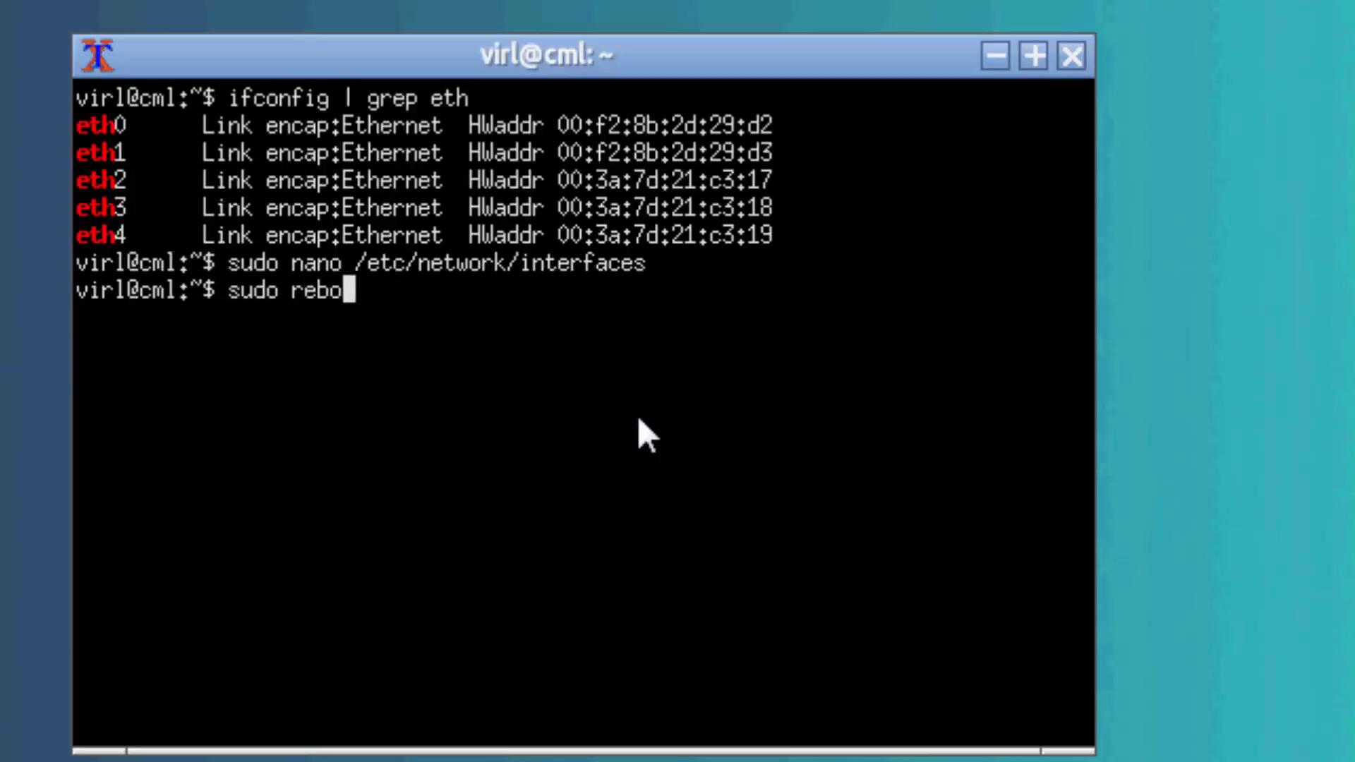
pyautogui.write('ot now')
pyautogui.press('Return')
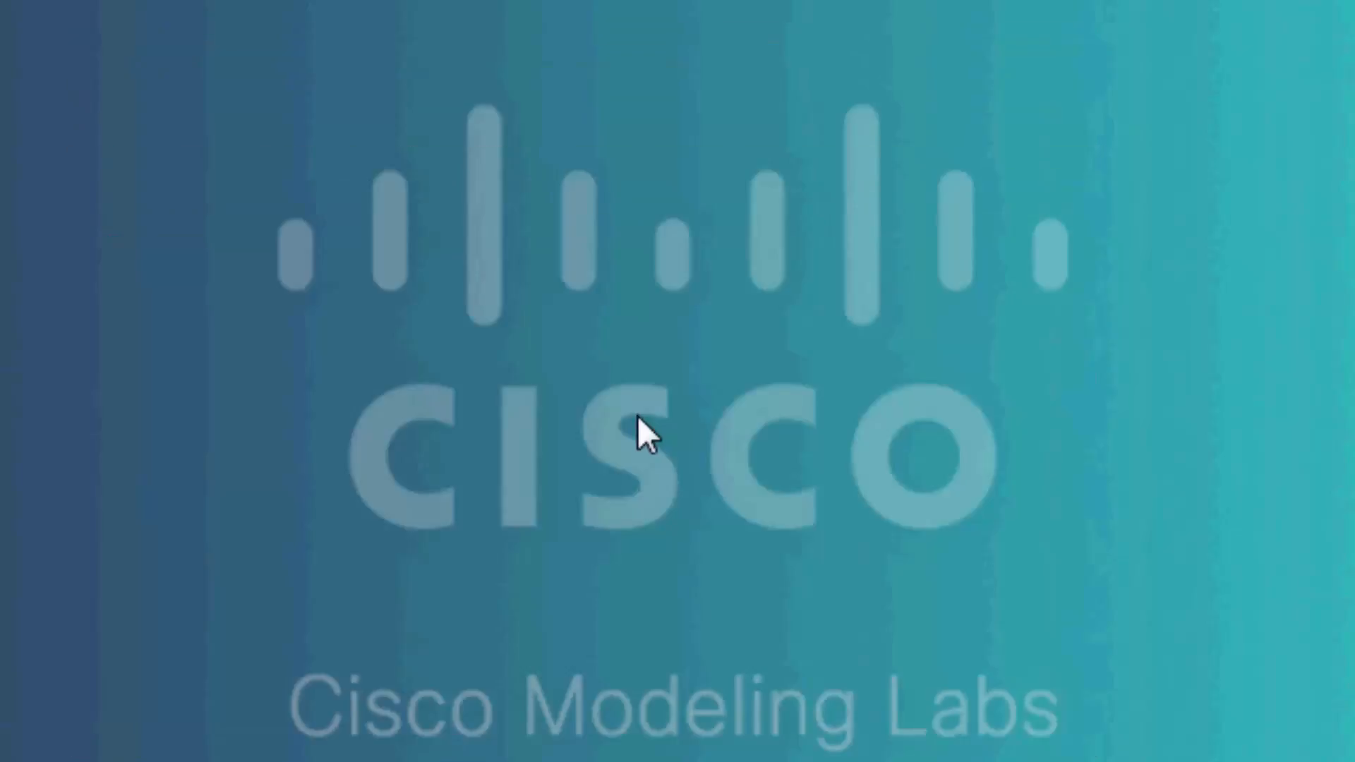